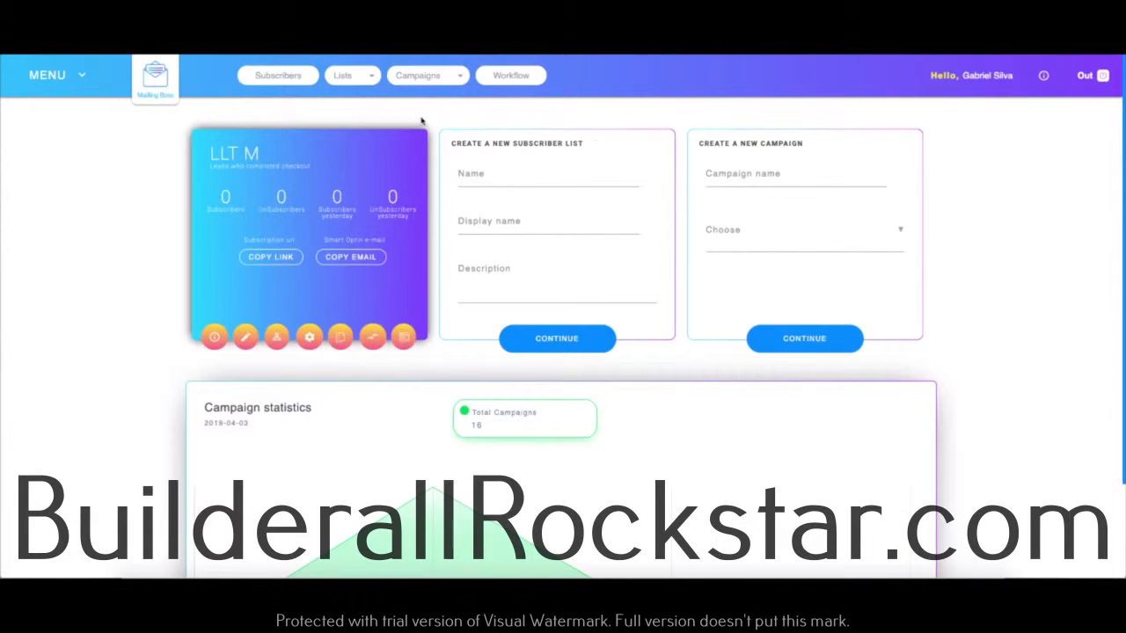
Create a new subscriber list with name and display name ZAP and the description "...".
left_click(363, 95)
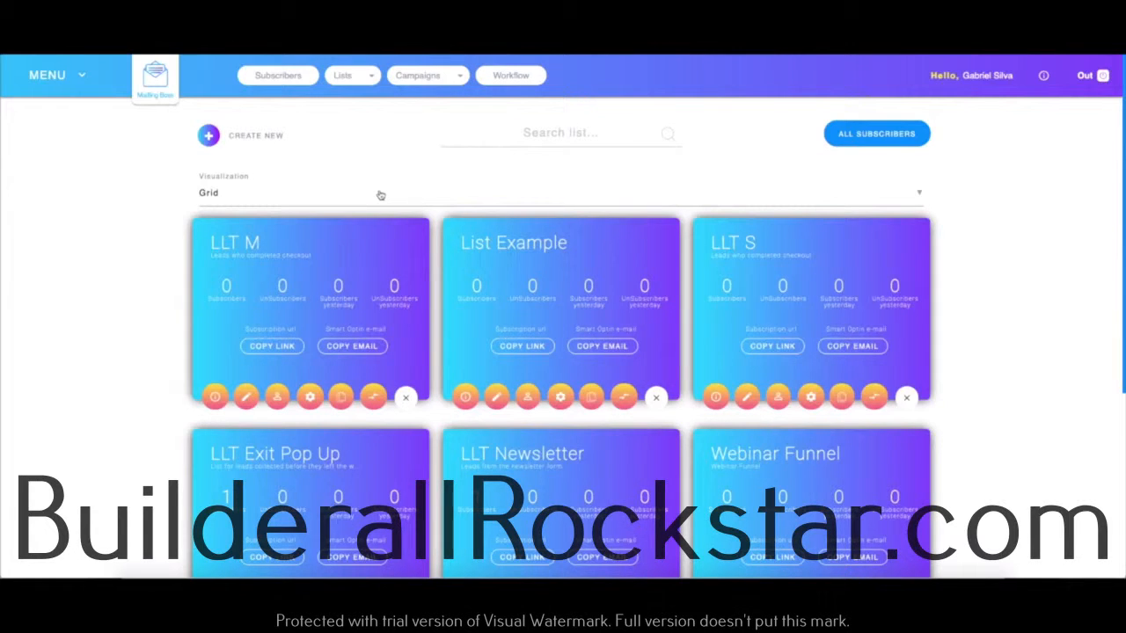
left_click(216, 140)
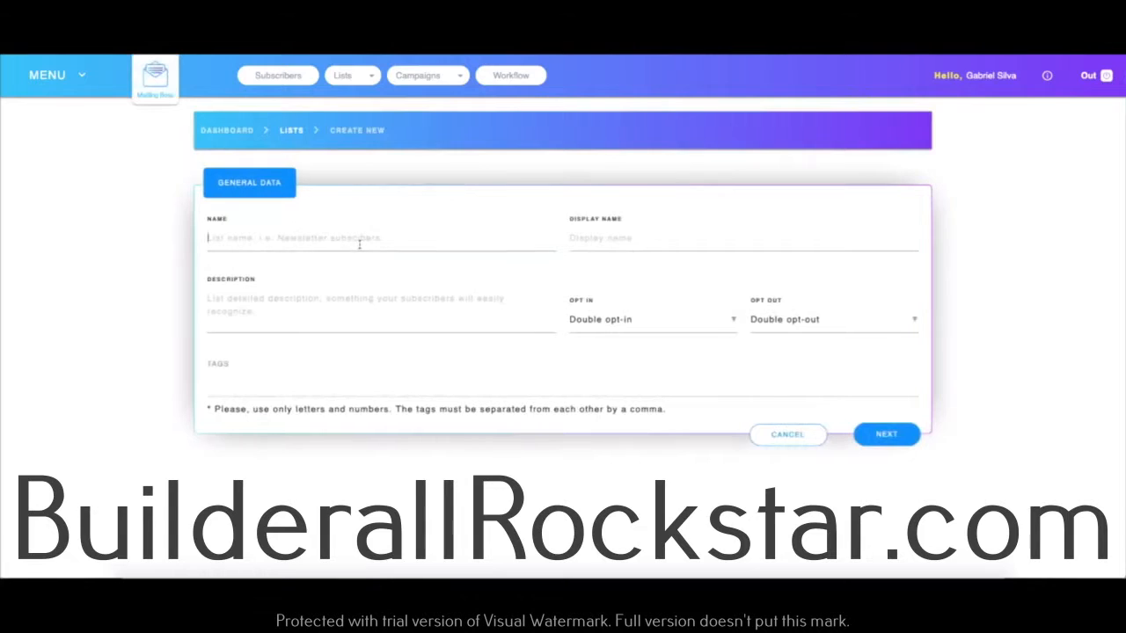
type("ZAP")
key("Tab")
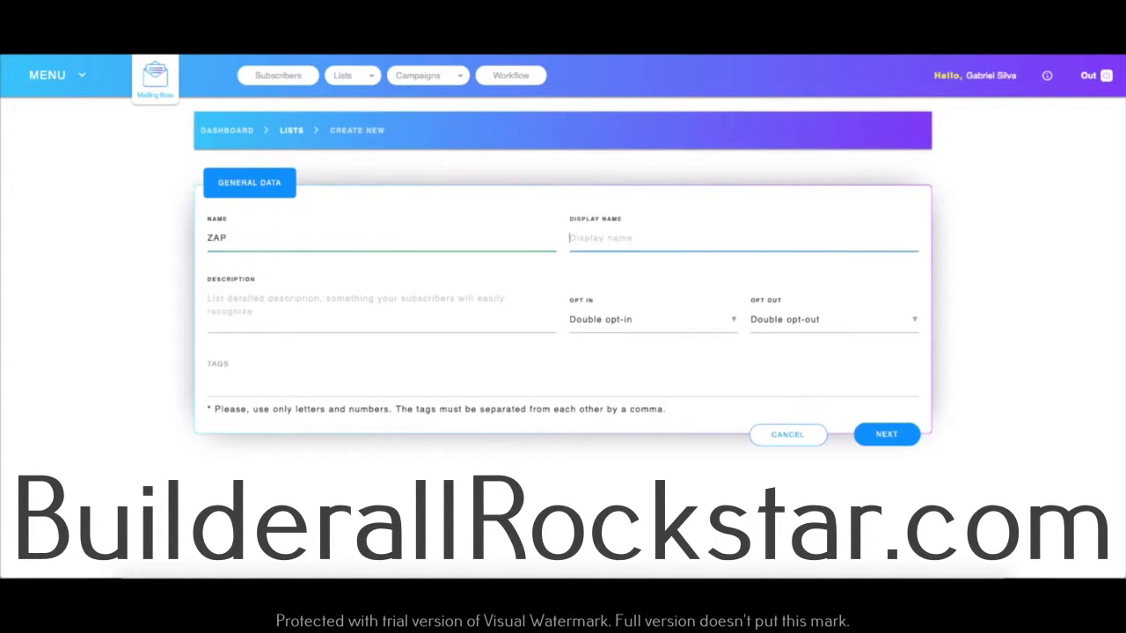
type("ZAP")
key("Tab")
type(".")
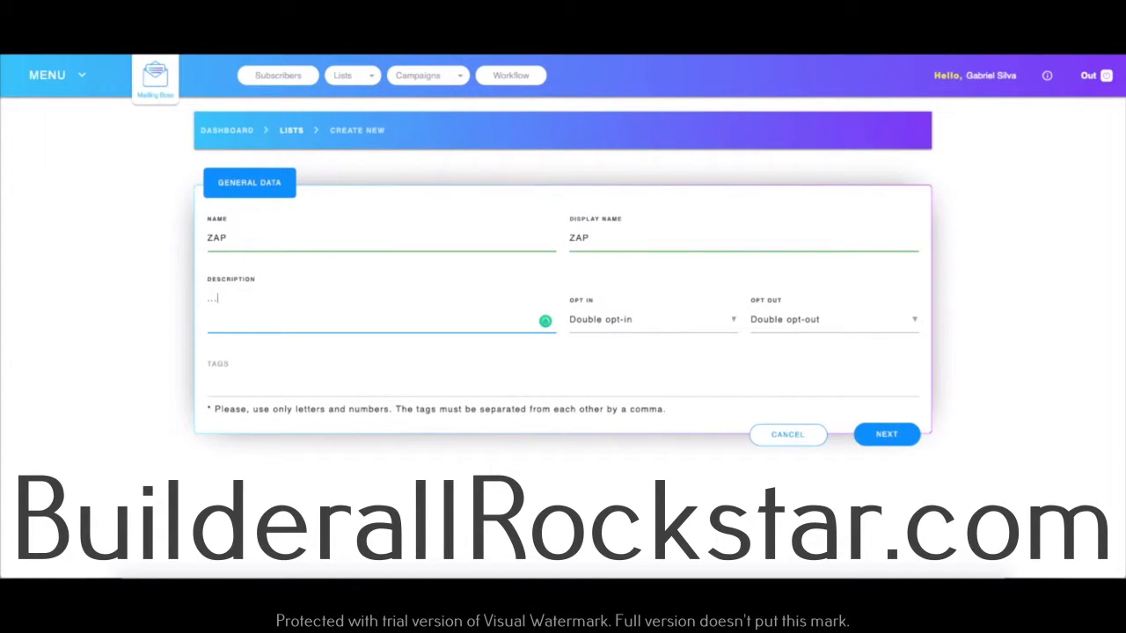
left_click(883, 432)
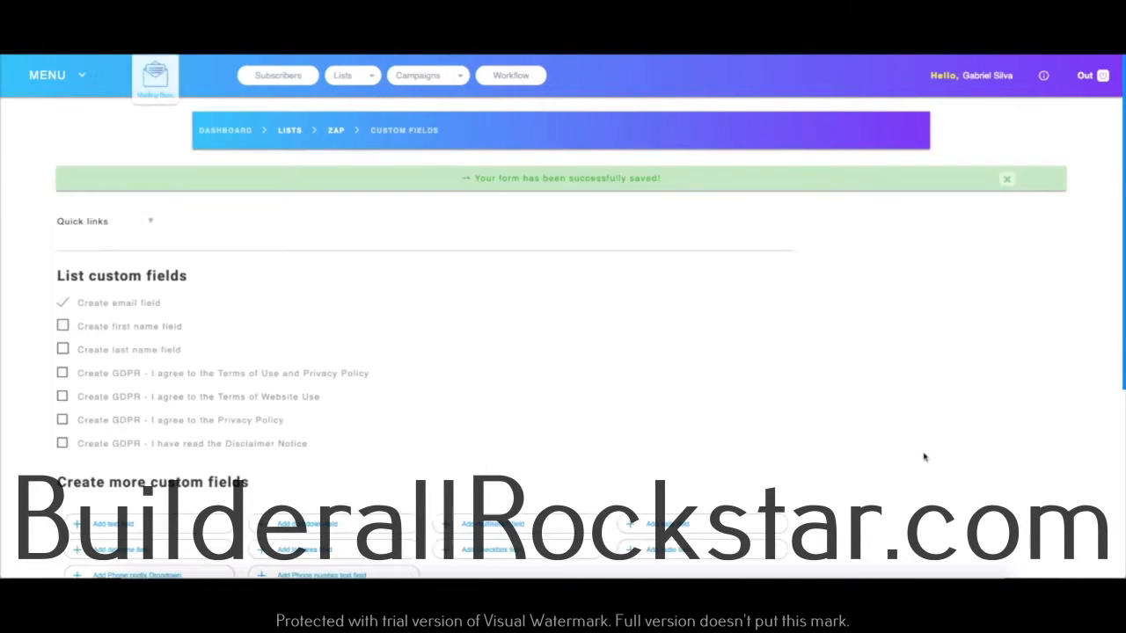
Add a phone number text field and a phone prefix dropdown to the ZAP list's custom fields and save them.
scroll(509, 290, "down", 4)
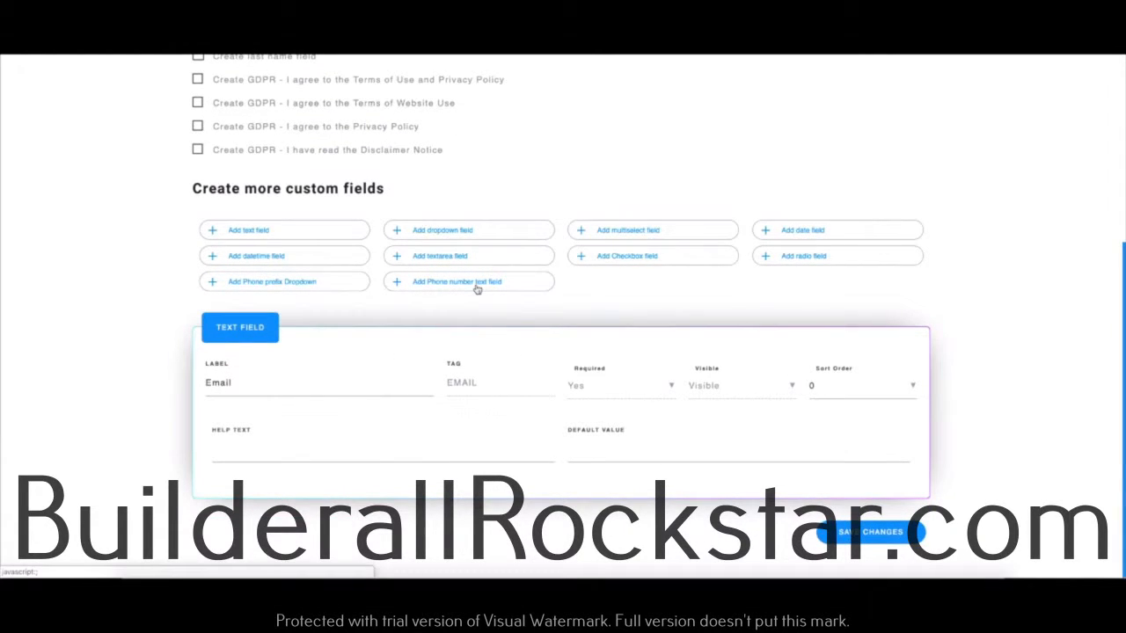
left_click(476, 282)
scroll(457, 281, "down", 2)
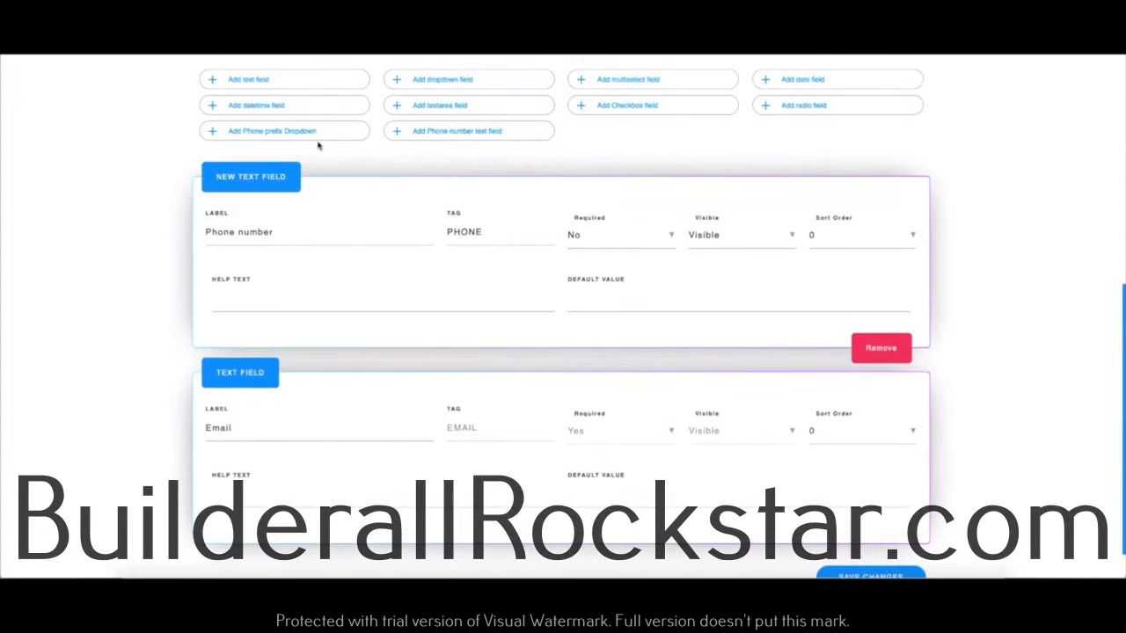
left_click(276, 134)
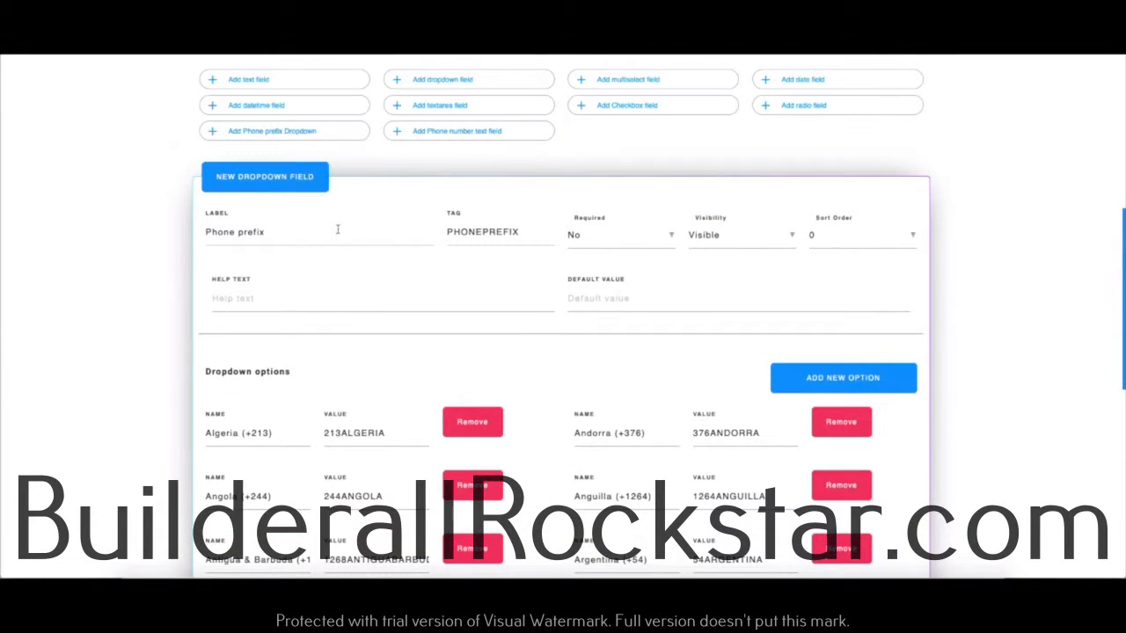
scroll(561, 317, "down", 1)
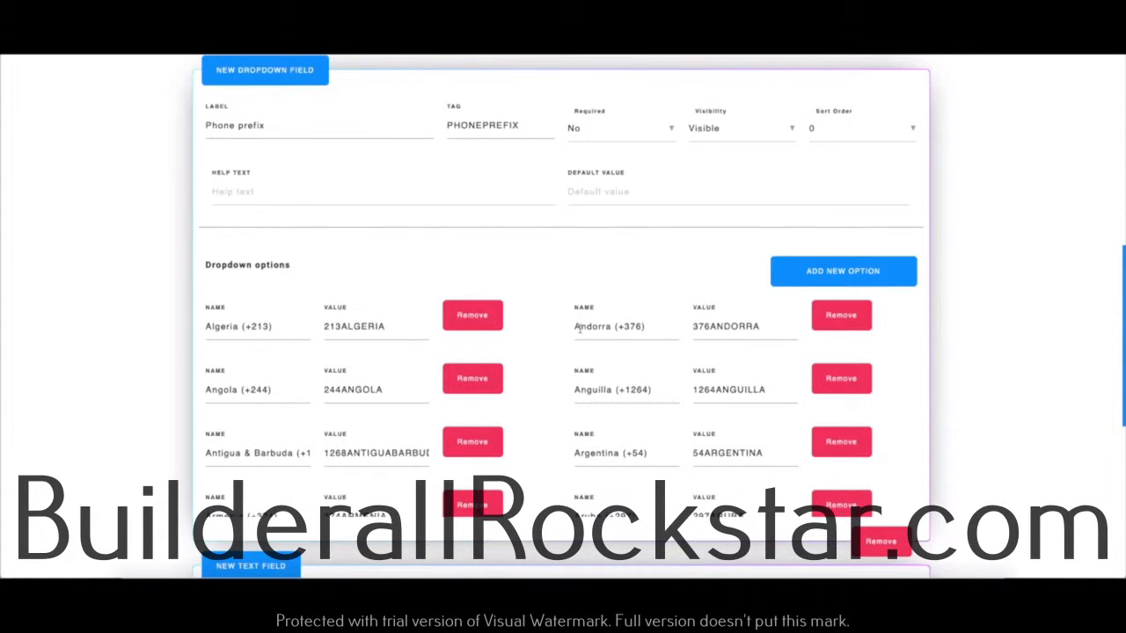
scroll(575, 317, "up", 2)
scroll(576, 356, "down", 1)
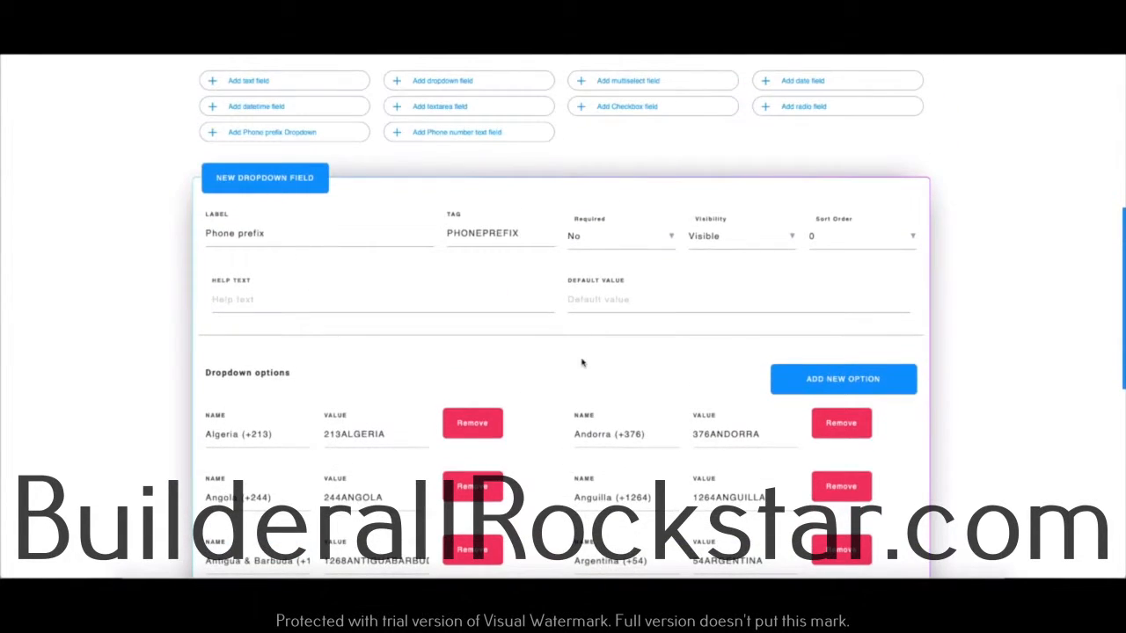
scroll(581, 363, "down", 1)
scroll(521, 286, "up", 2)
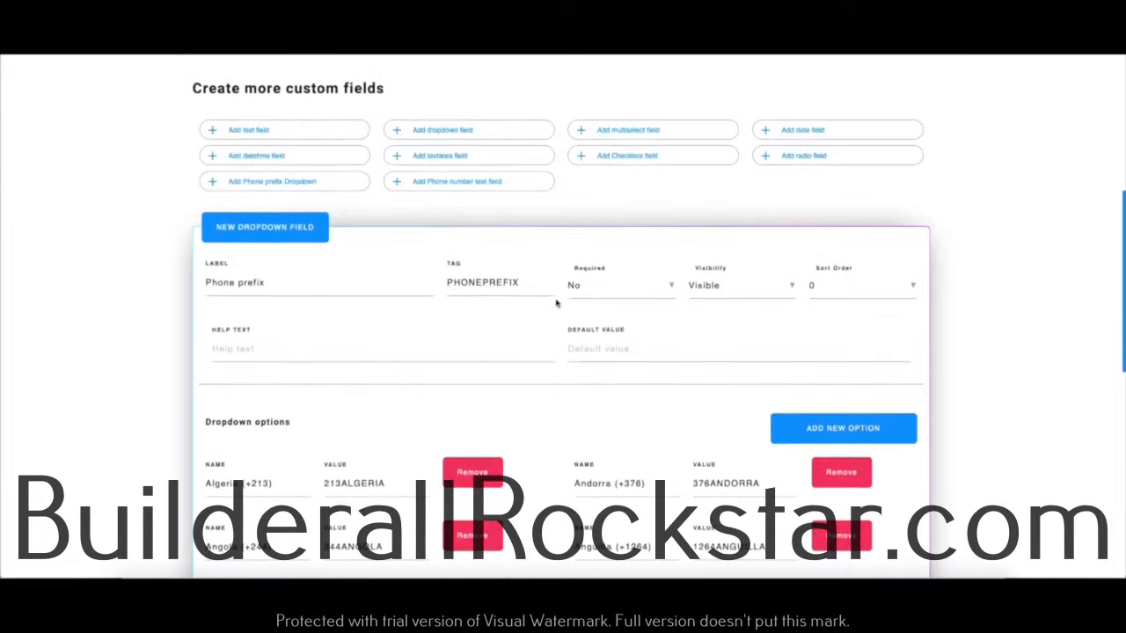
scroll(307, 277, "down", 1)
scroll(307, 277, "down", 3)
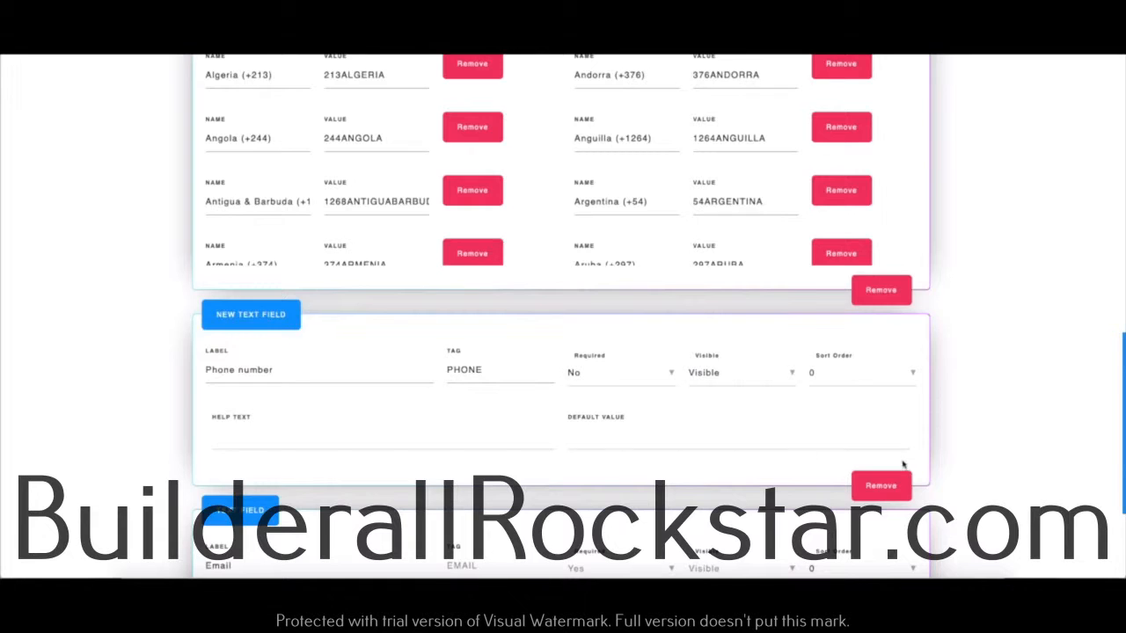
scroll(903, 467, "down", 2)
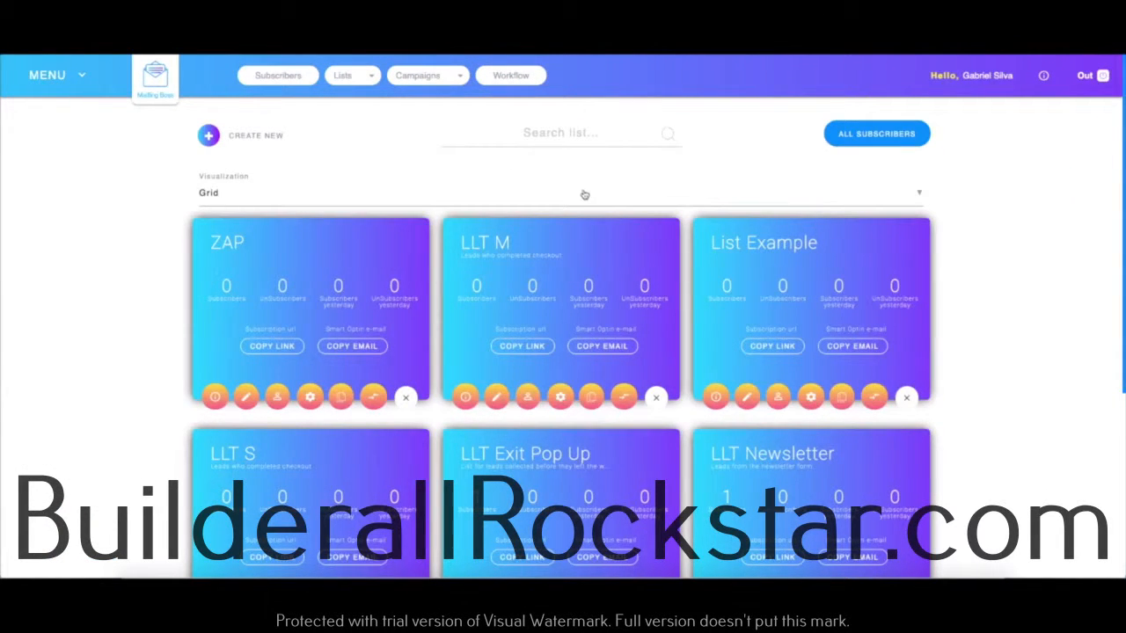
Open the ZAP list's overview and check its custom fields.
left_click(215, 397)
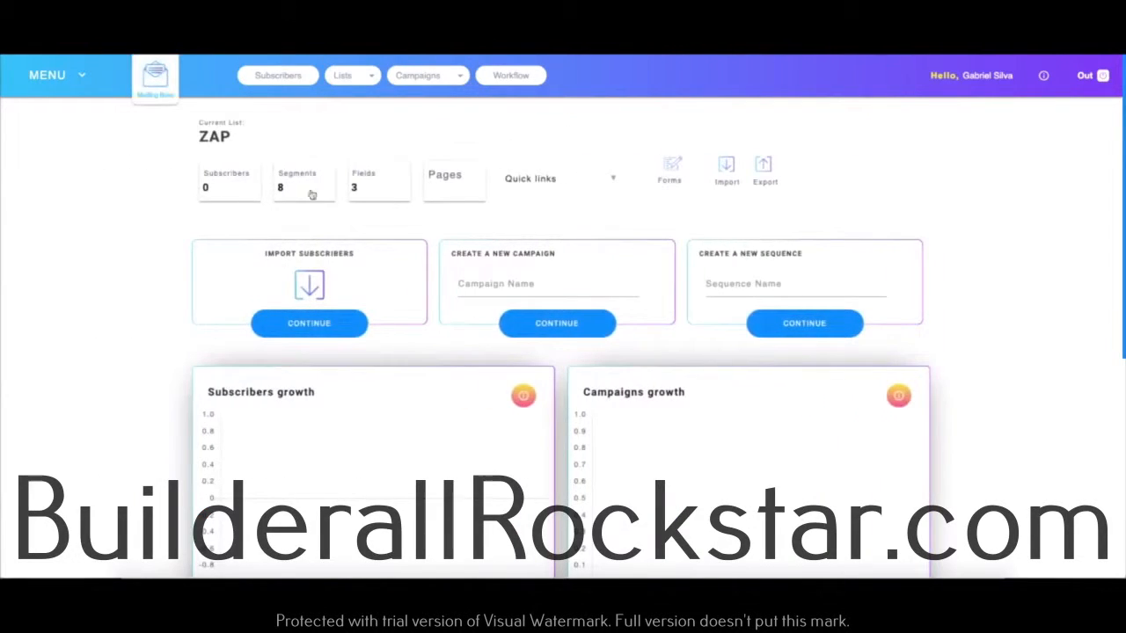
left_click(390, 195)
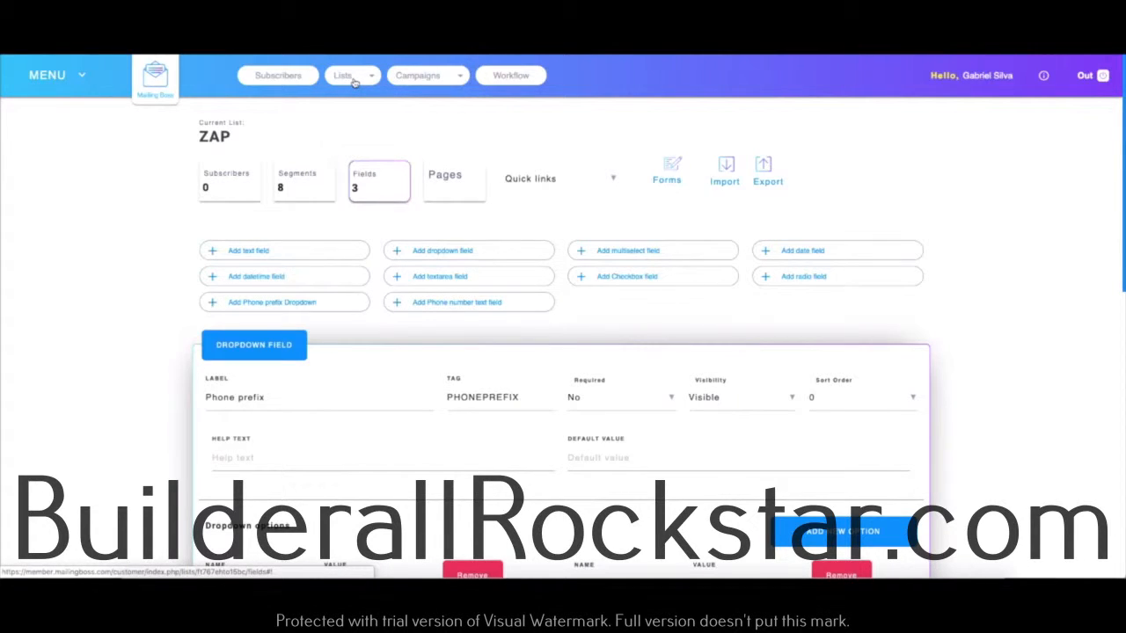
Start a new instant message for the ZAP list with Whatsapp as the app.
left_click(40, 78)
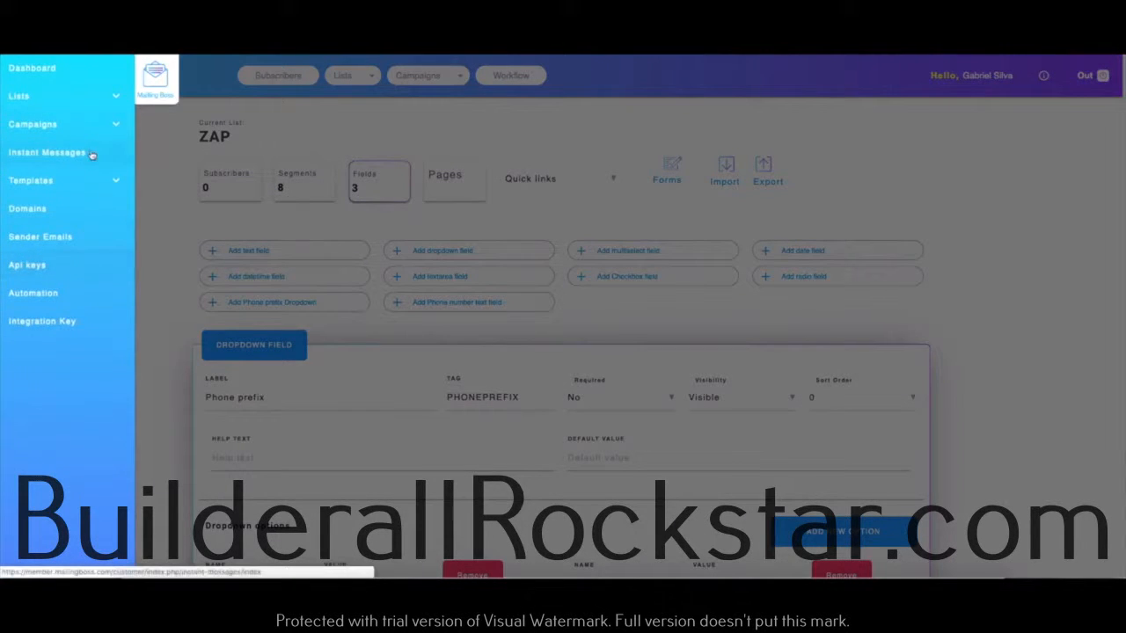
left_click(62, 154)
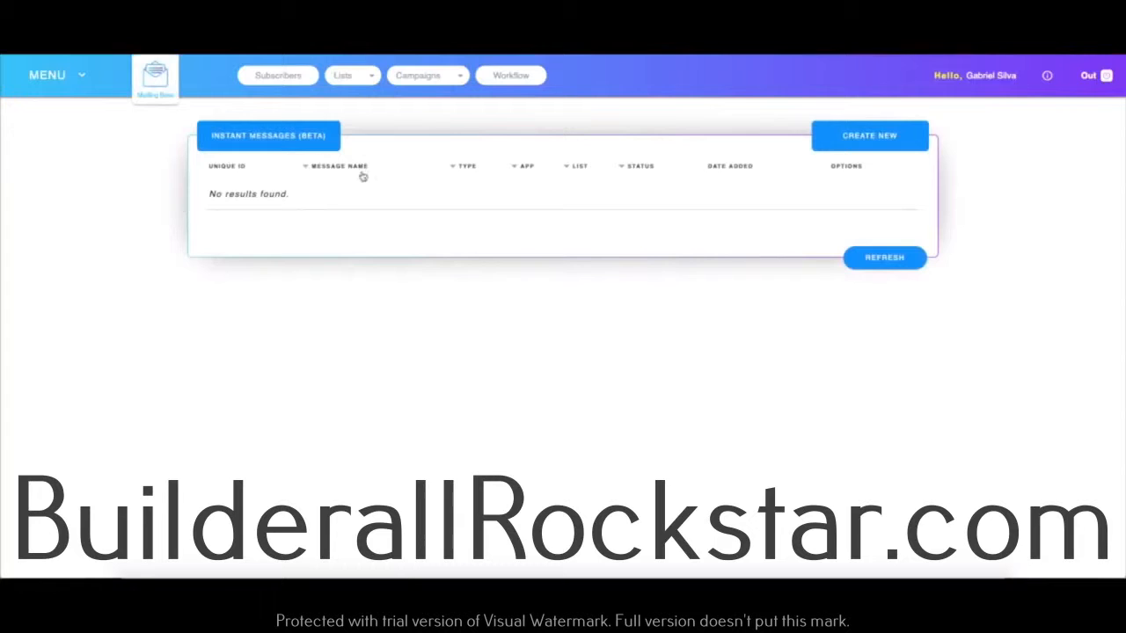
left_click(868, 145)
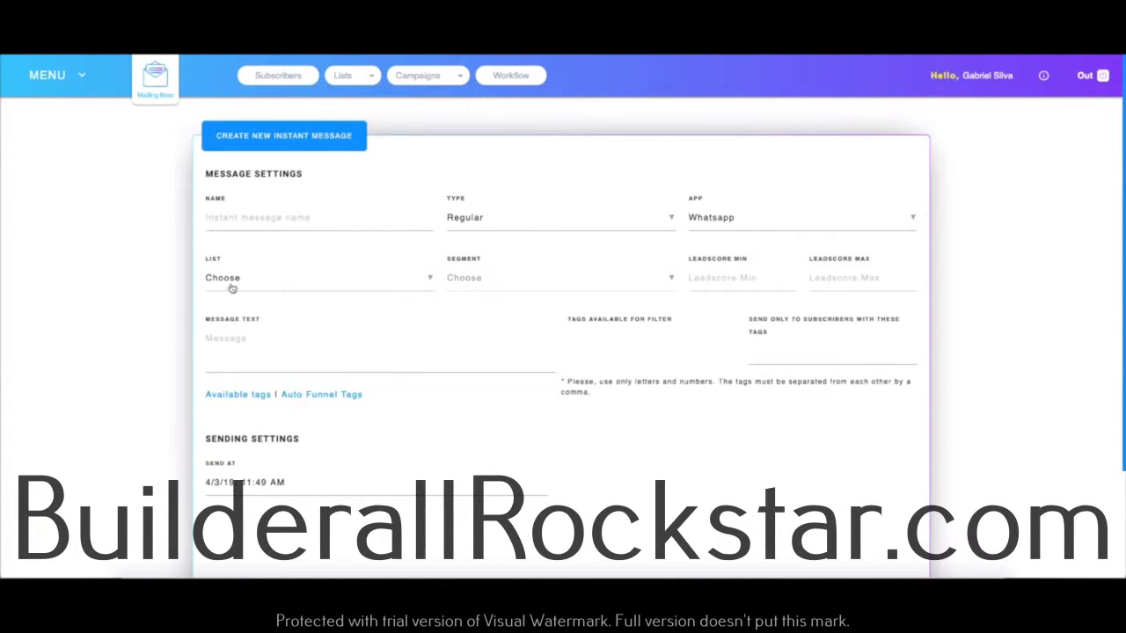
left_click(231, 280)
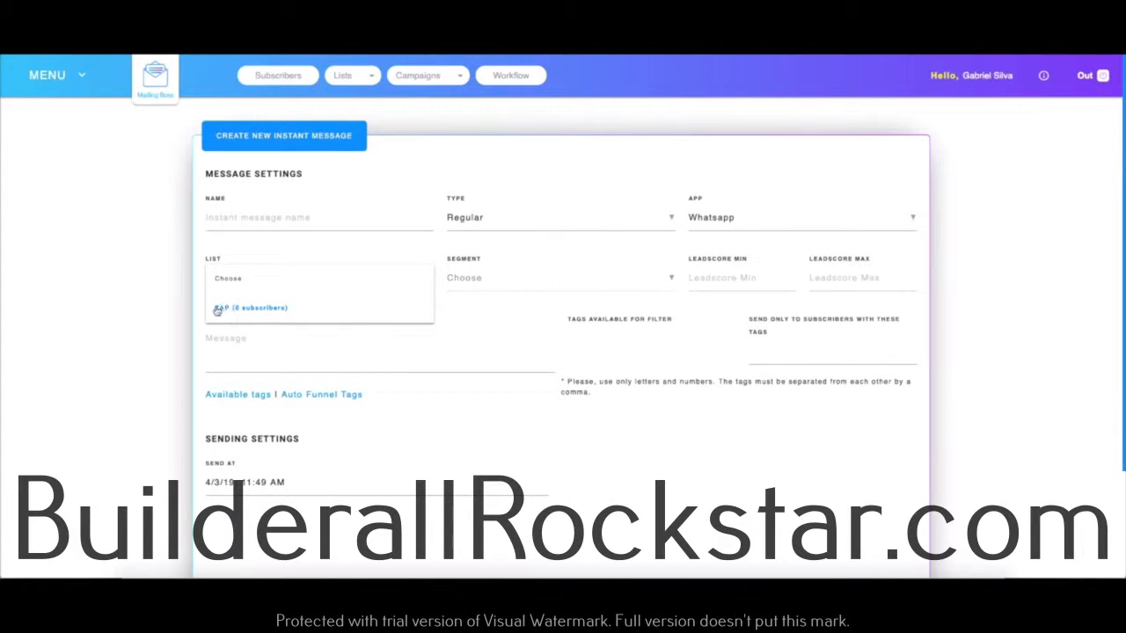
left_click(278, 318)
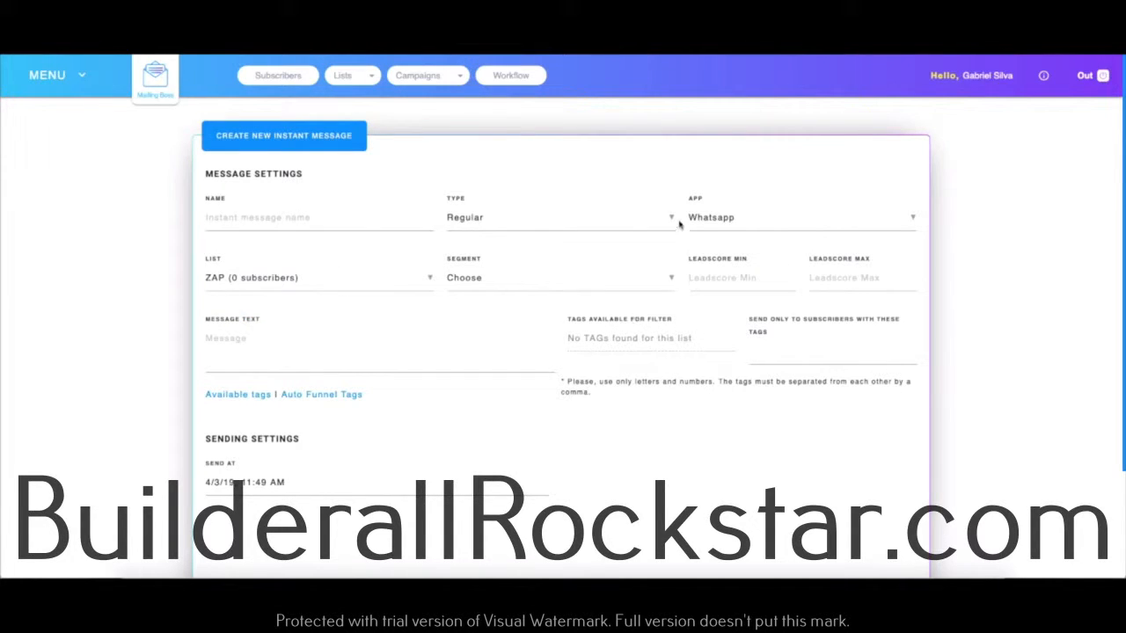
left_click(724, 220)
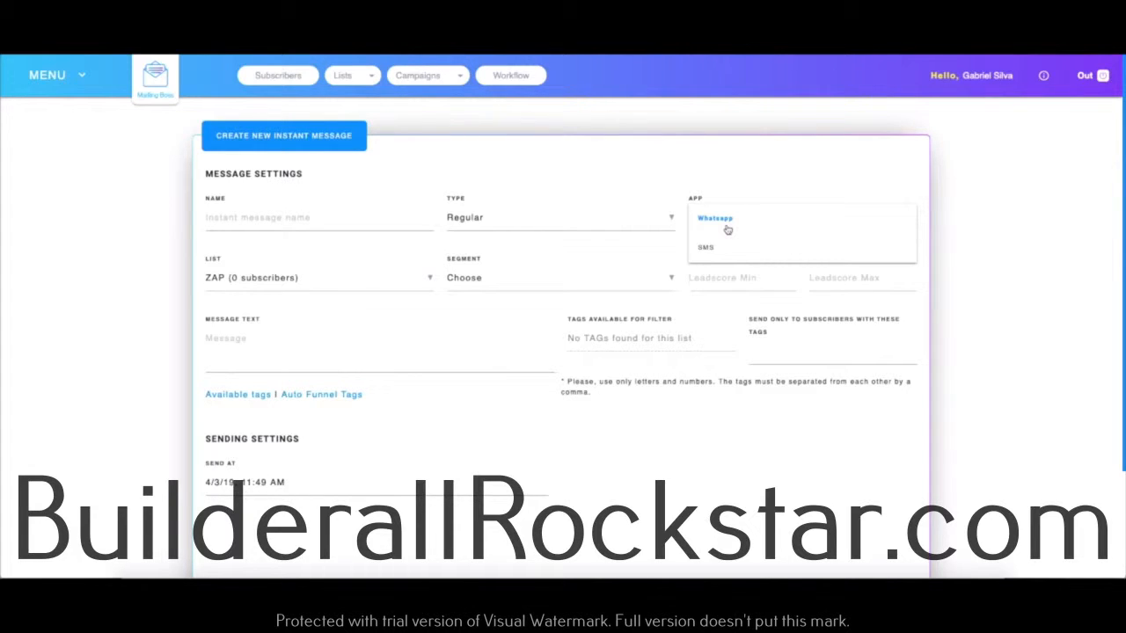
left_click(713, 227)
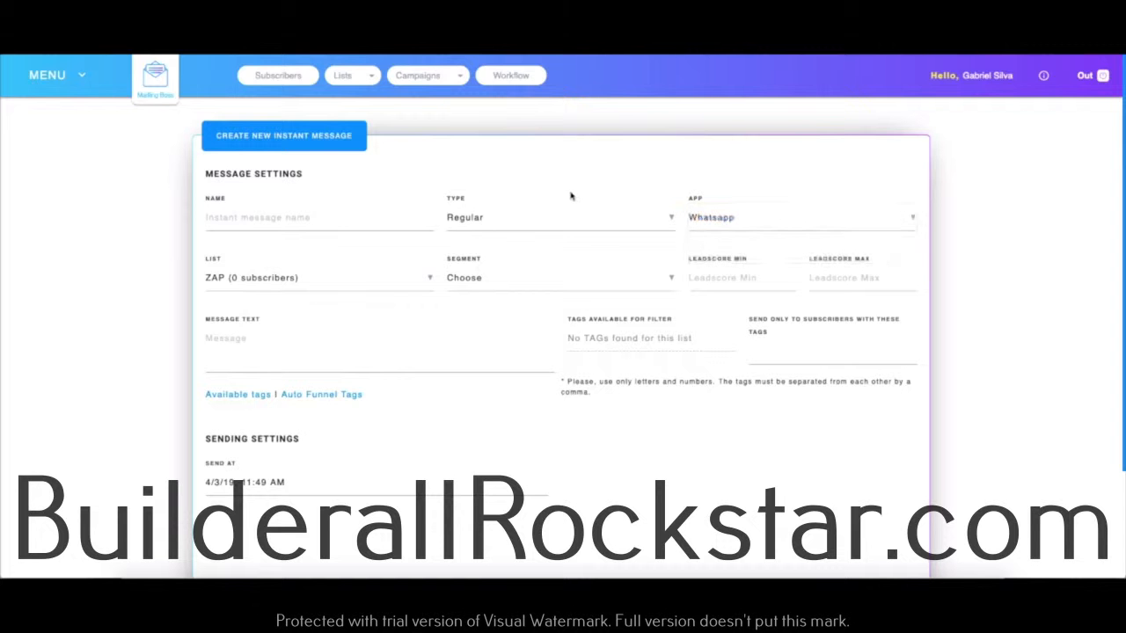
Keep the message type Regular, name the instant message zap and enter "...." as its text.
left_click(490, 226)
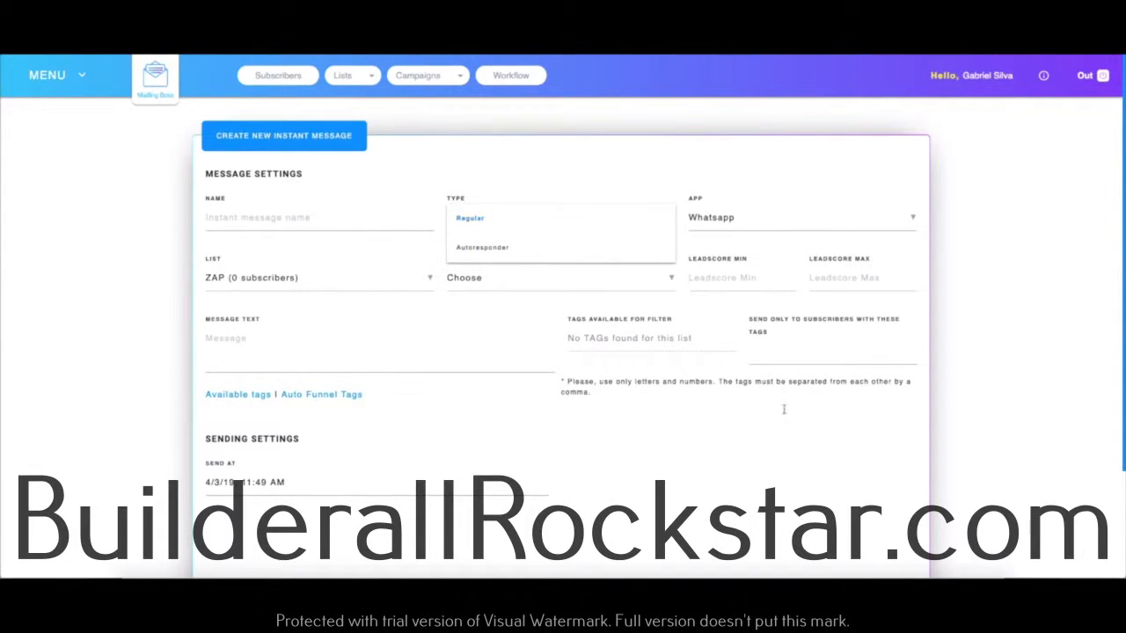
scroll(783, 409, "down", 2)
scroll(651, 561, "up", 2)
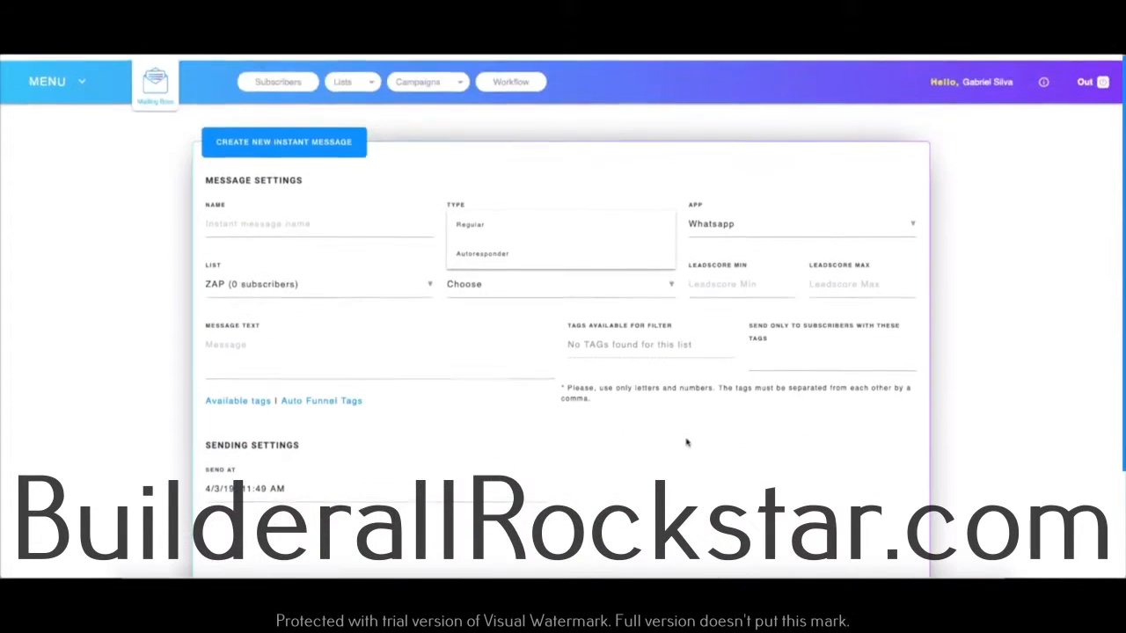
left_click(458, 220)
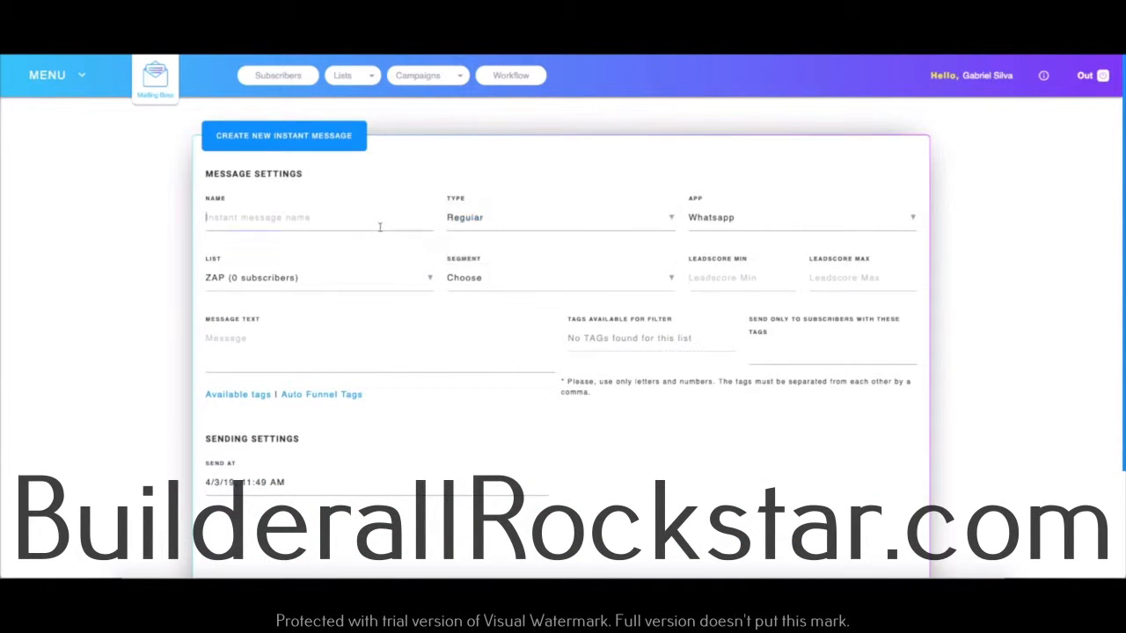
type("zap")
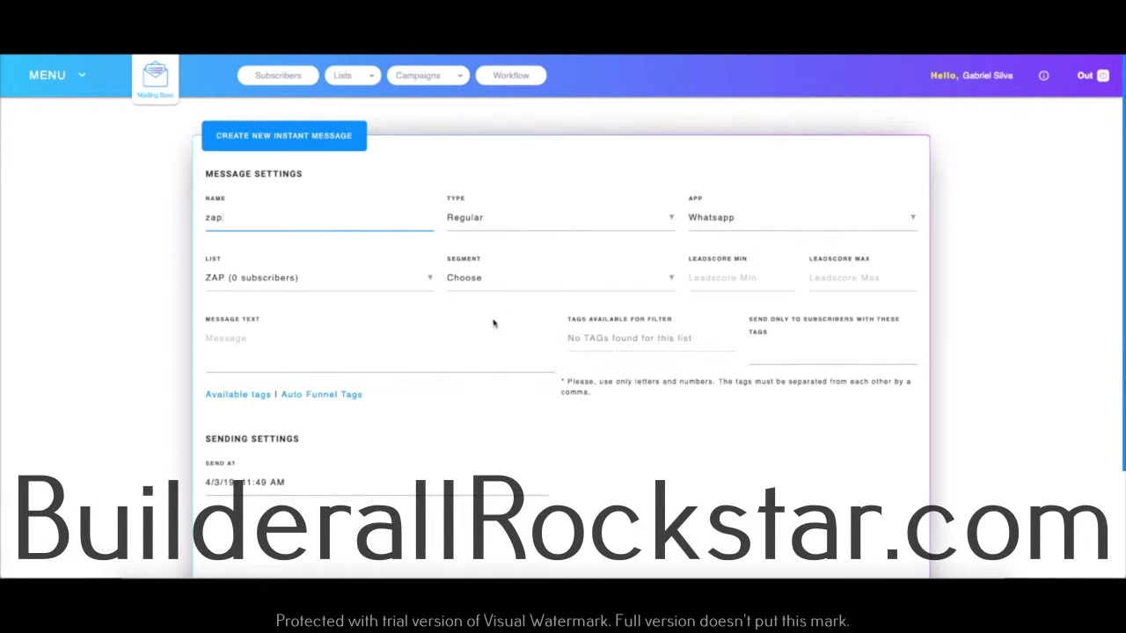
left_click(458, 347)
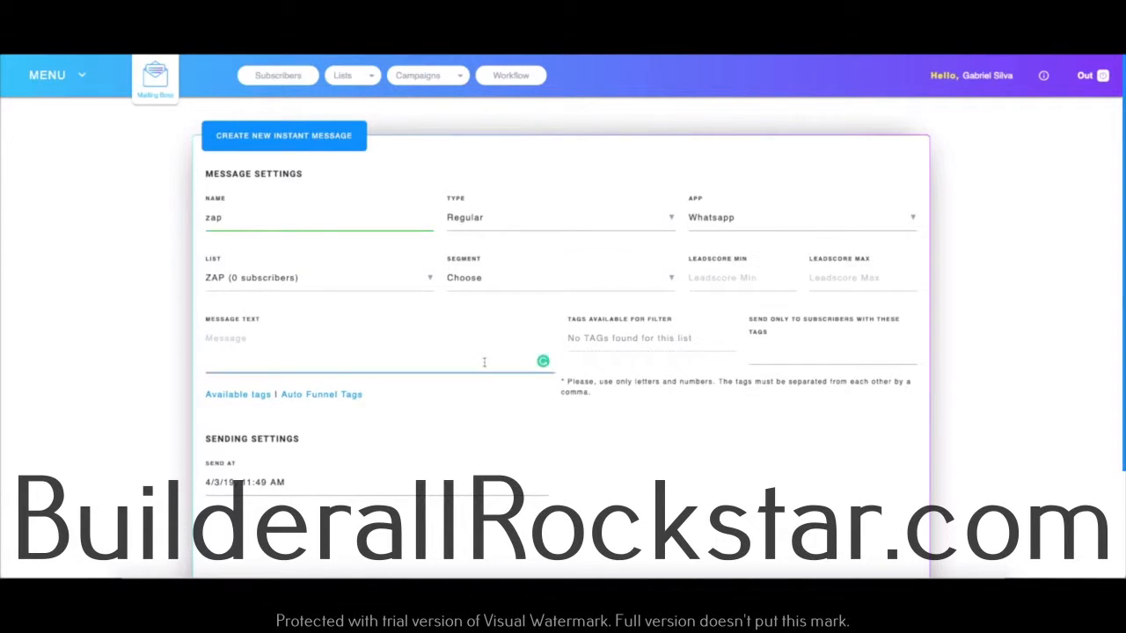
type("....")
Save and activate the zap instant message, and check its status in the message overview.
scroll(728, 388, "down", 1)
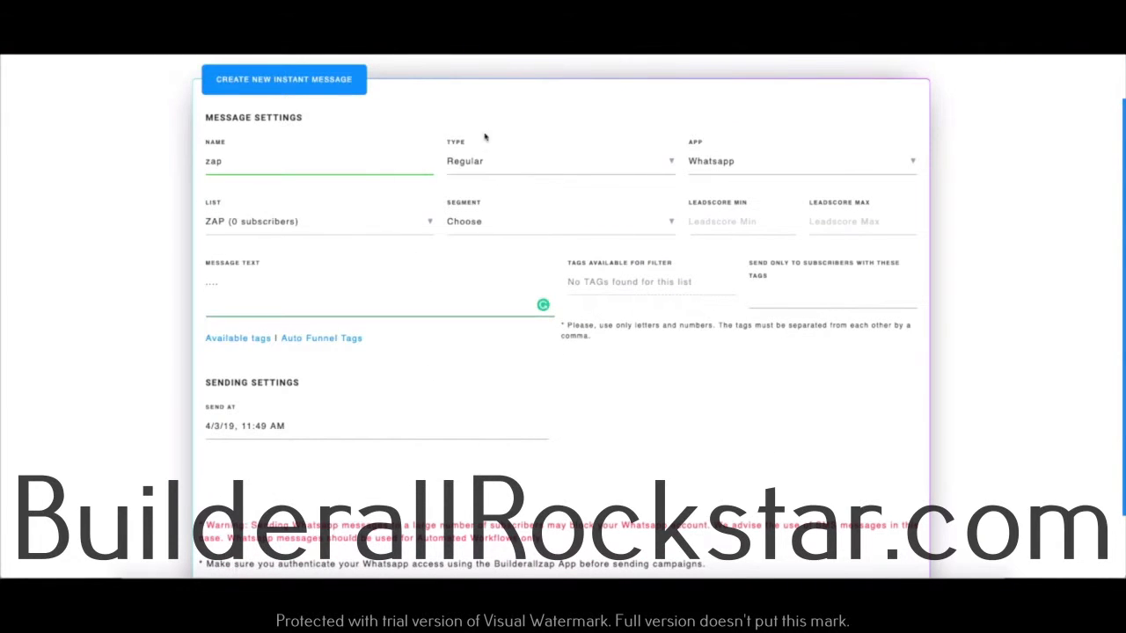
scroll(607, 359, "down", 1)
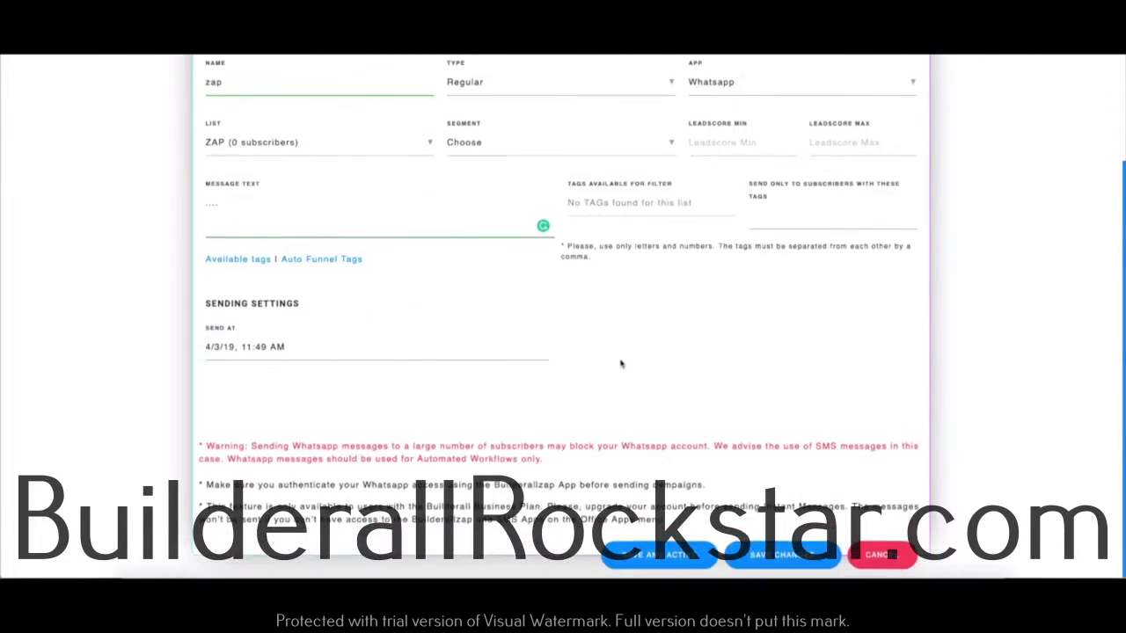
scroll(622, 363, "up", 2)
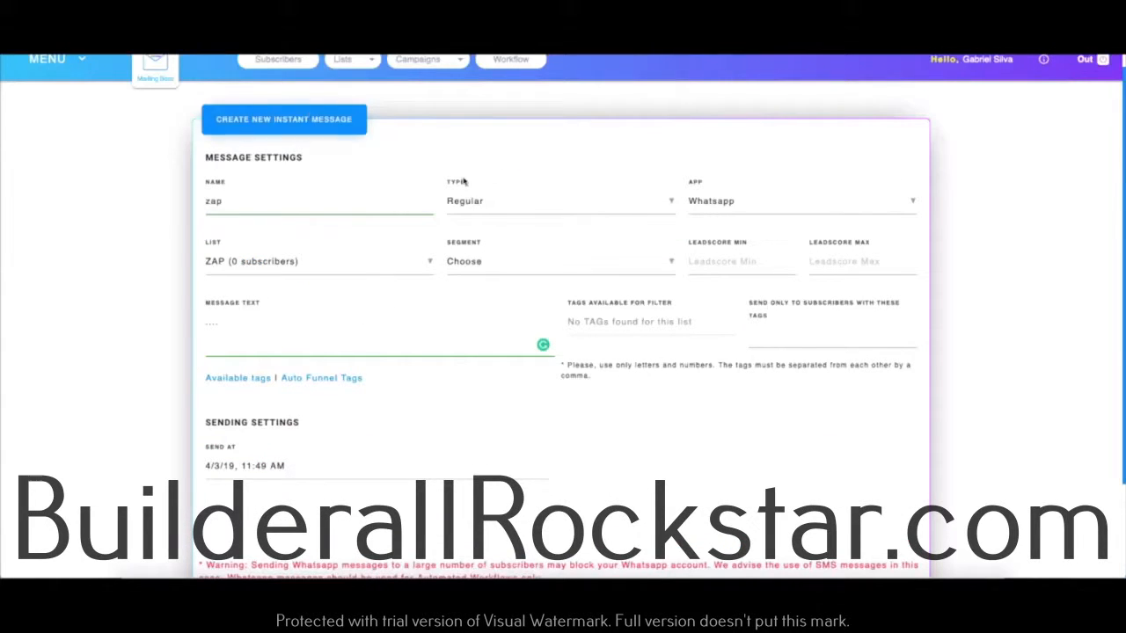
scroll(446, 191, "down", 2)
left_click(673, 556)
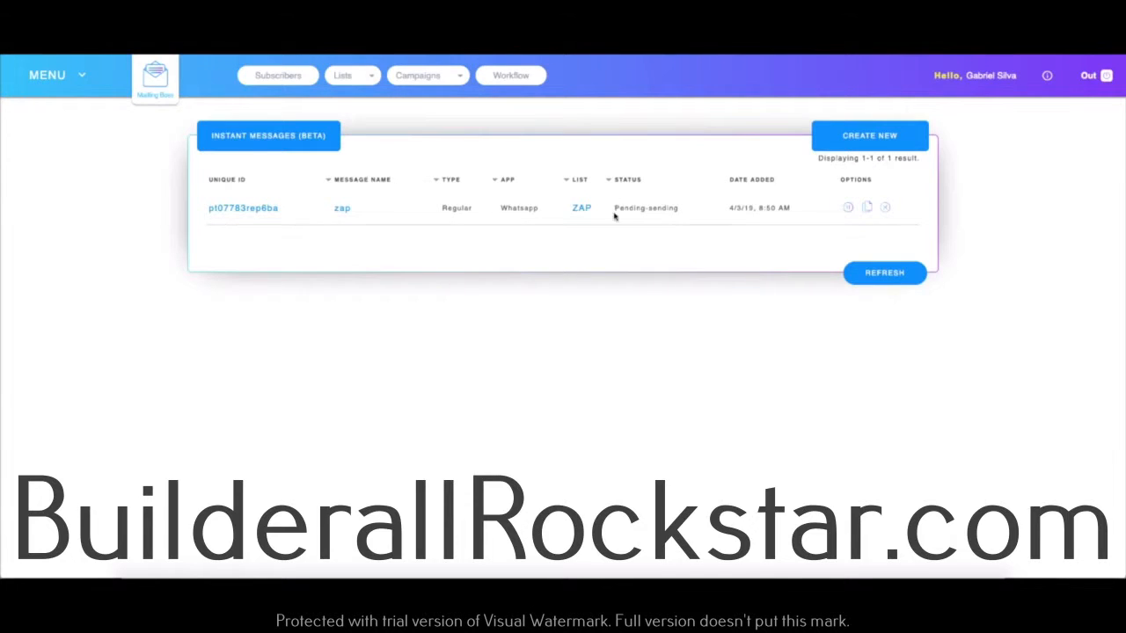
left_click_drag(615, 209, 684, 214)
left_click(662, 223)
Open the workflow builder, add a List element to the empty canvas and assign the ZAP list to it.
left_click(526, 79)
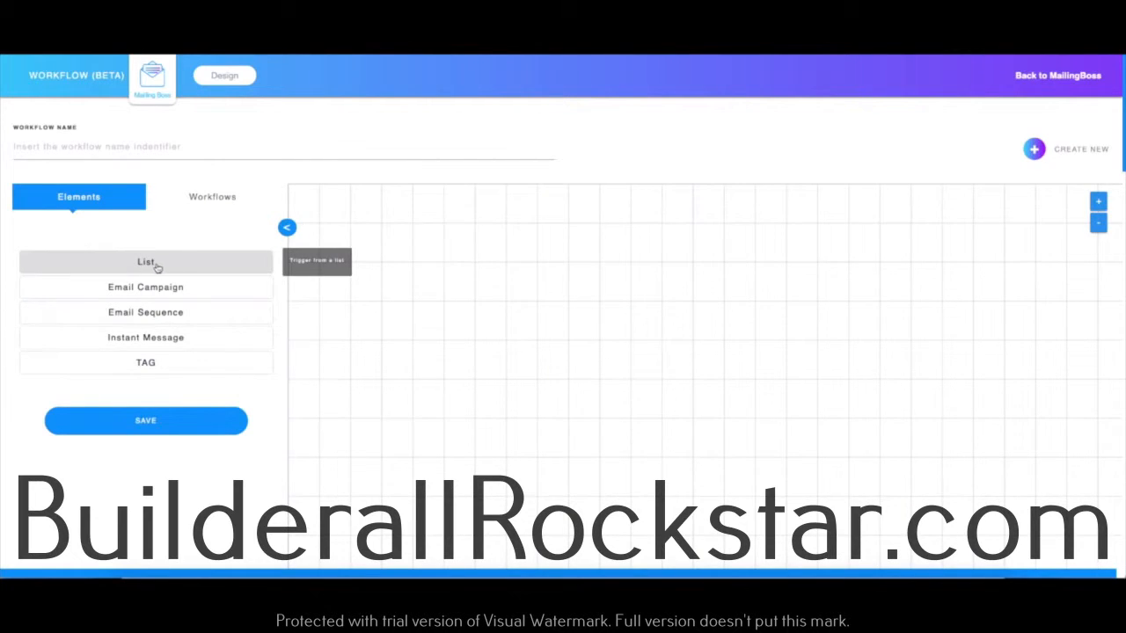
left_click_drag(151, 268, 527, 310)
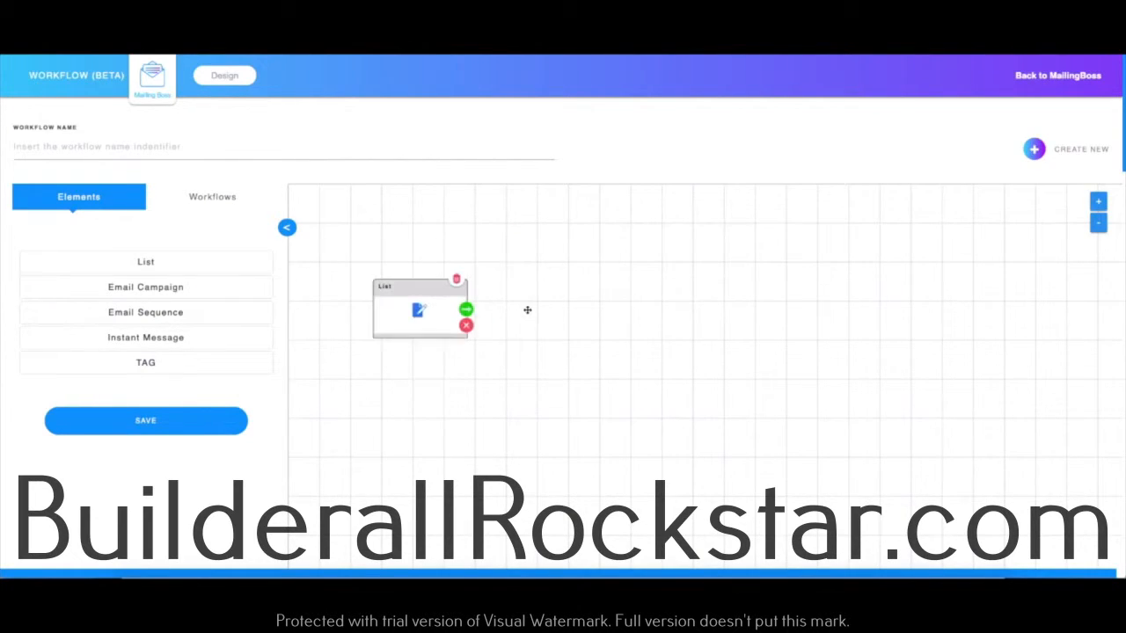
left_click(419, 312)
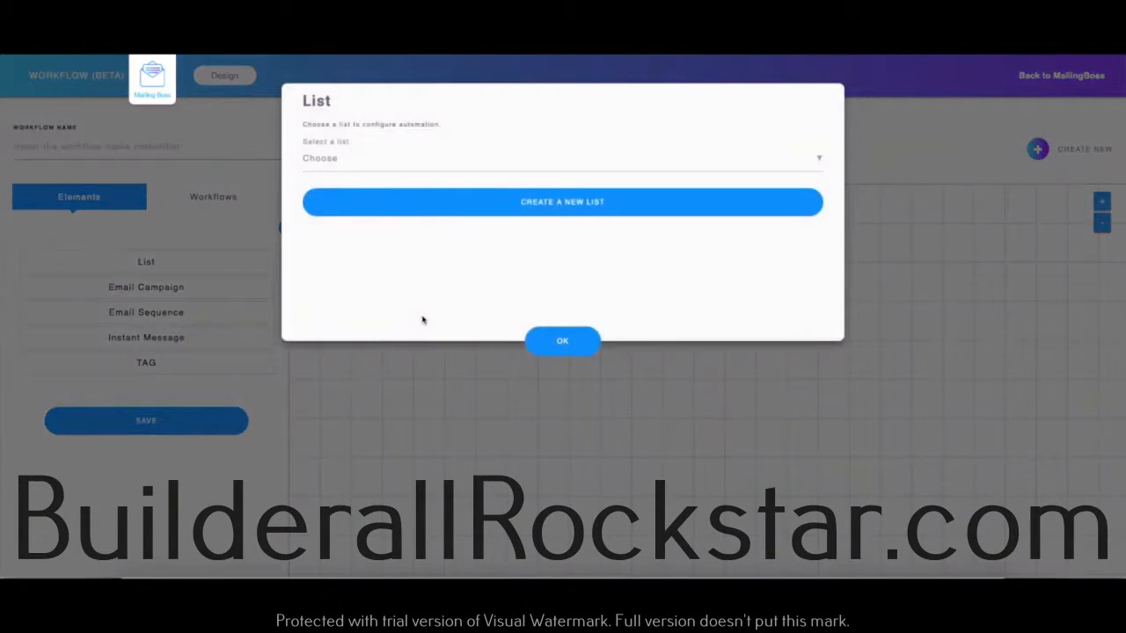
left_click(392, 171)
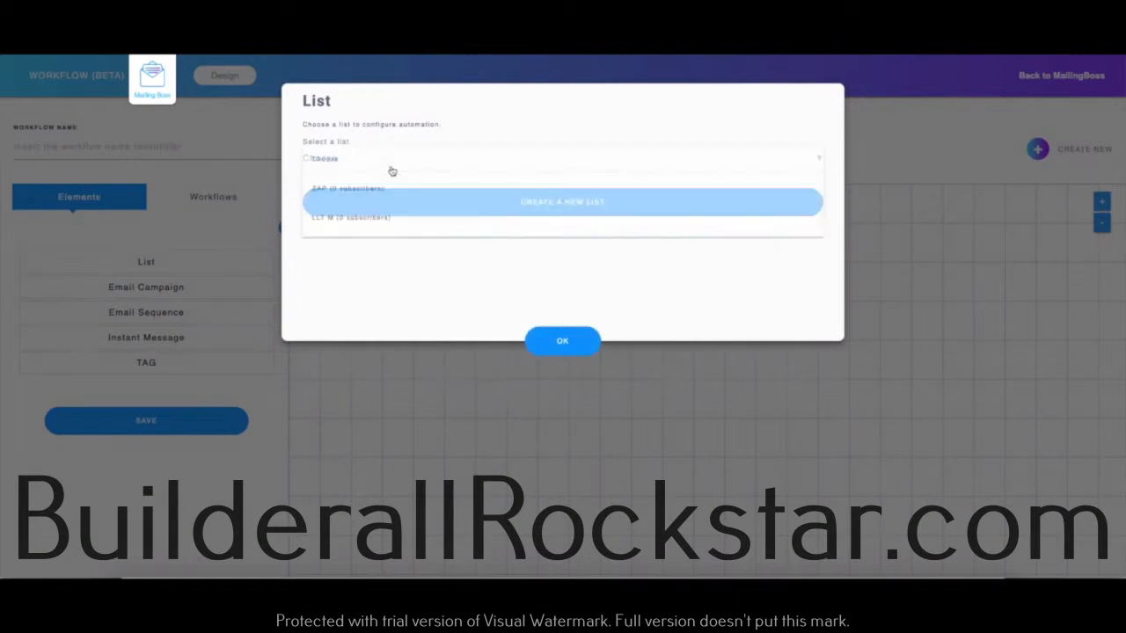
left_click(378, 189)
left_click(563, 343)
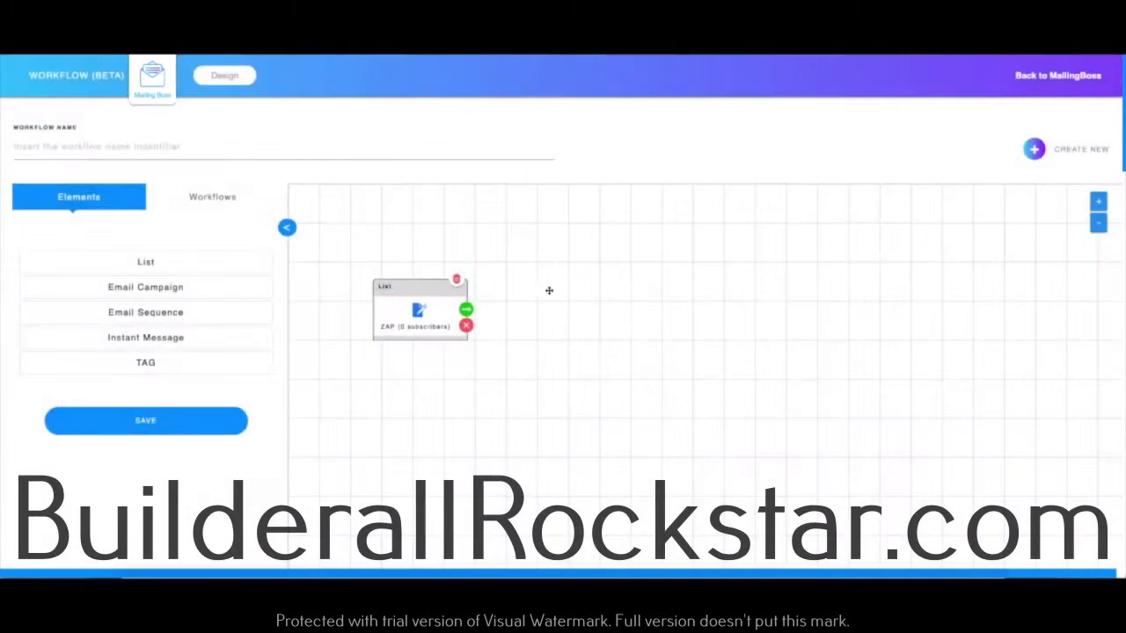
Attach an Autoresponder Instant Message action to the ZAP list element, view its message choices and new-message form, and close without creating a message.
left_click(467, 312)
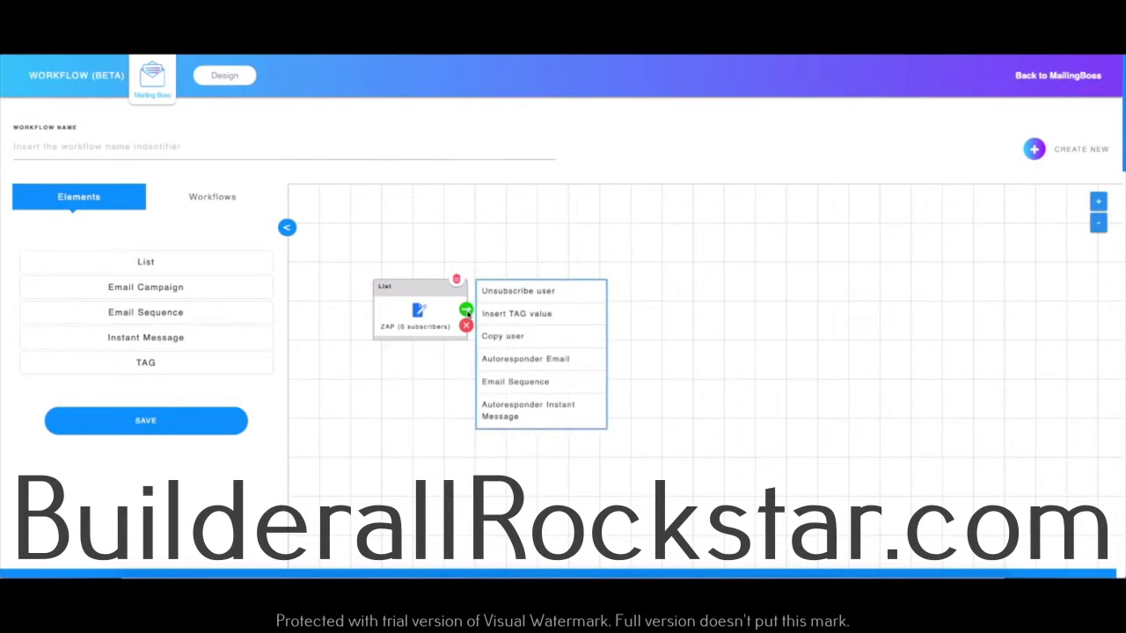
left_click(556, 415)
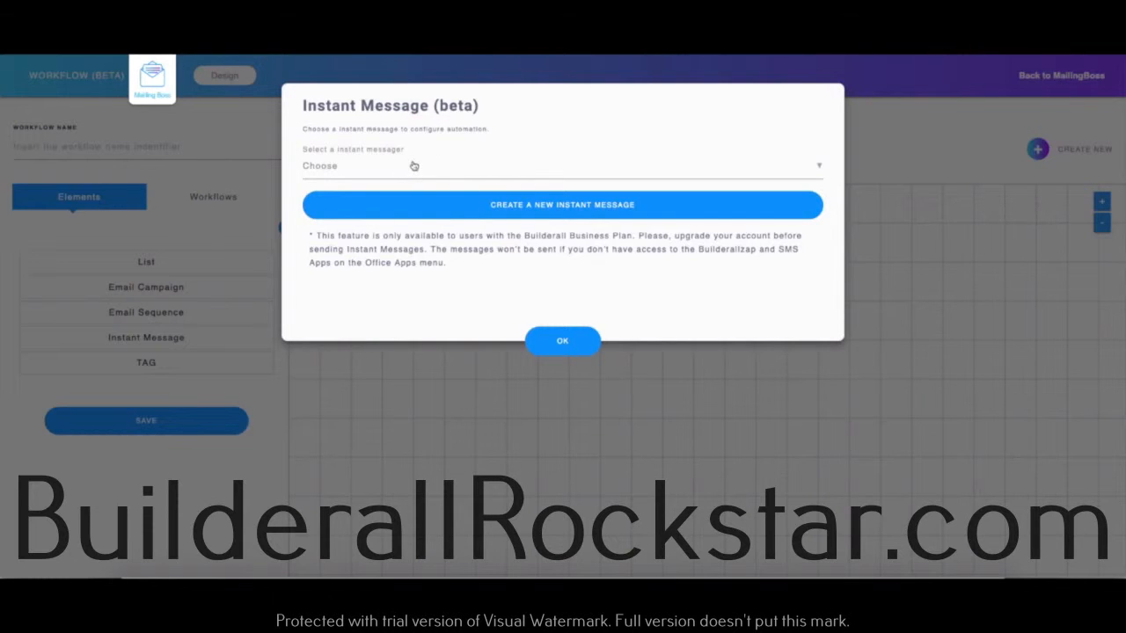
left_click(363, 173)
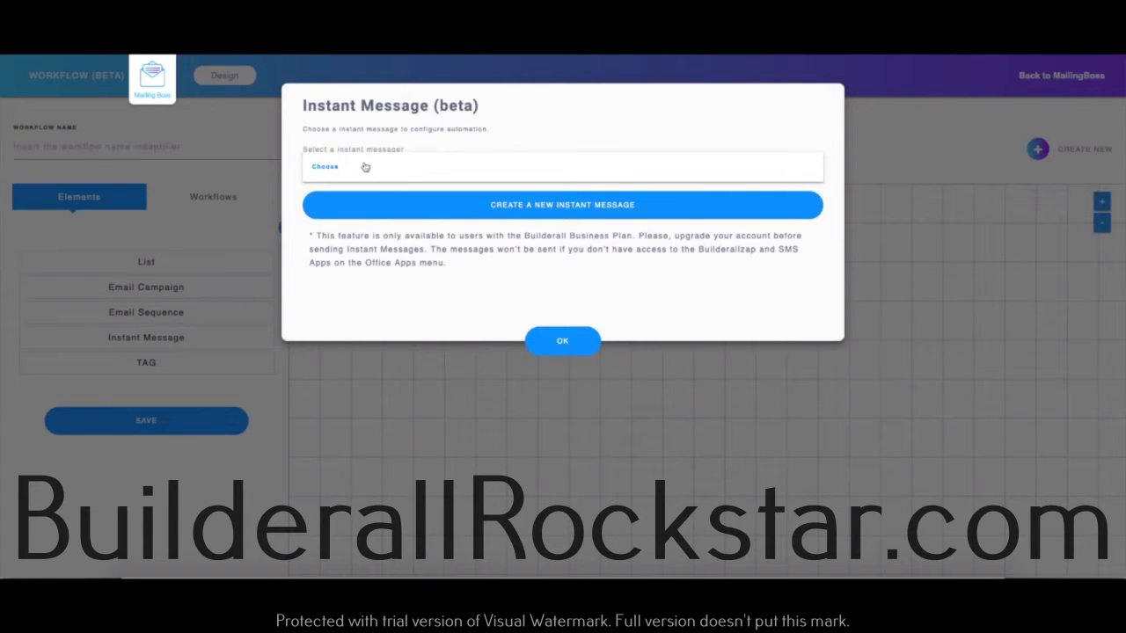
left_click(365, 168)
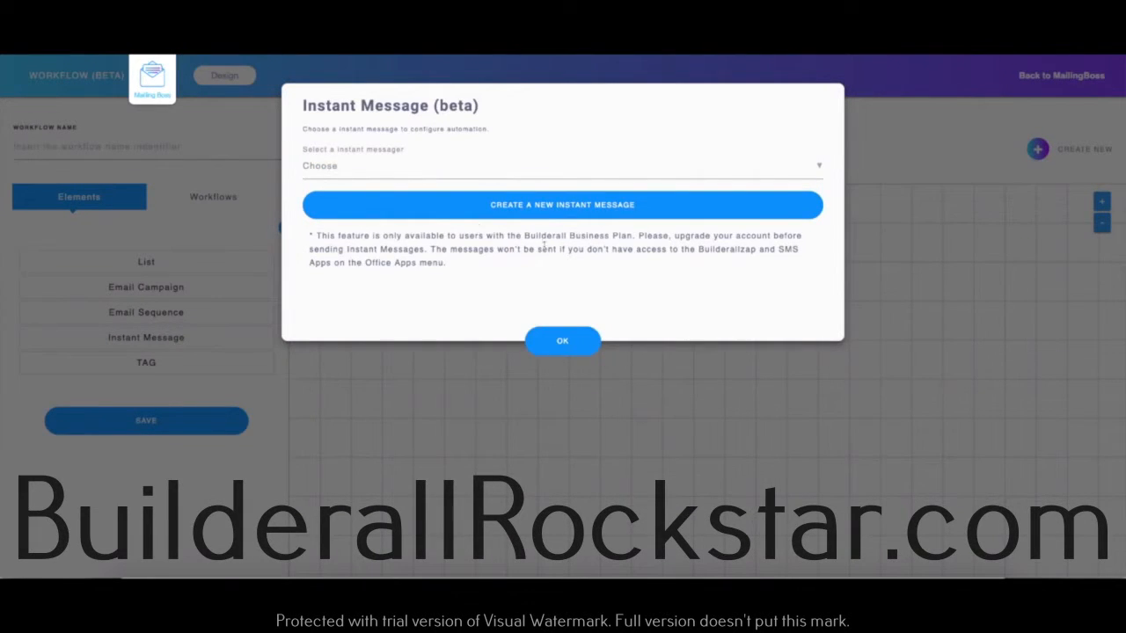
left_click(528, 208)
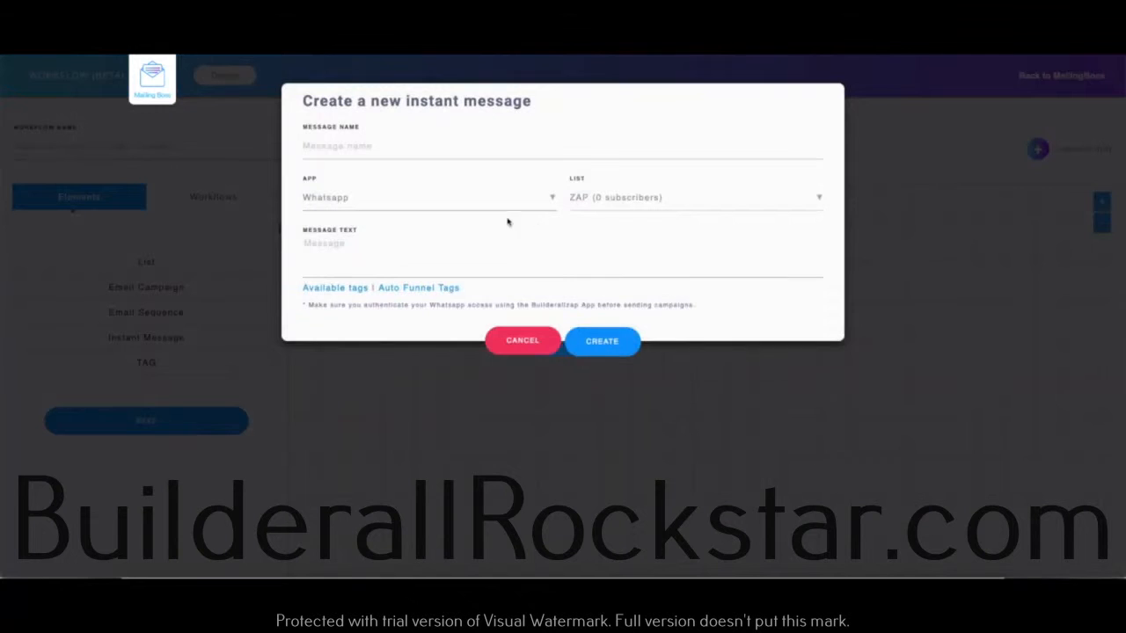
left_click(526, 340)
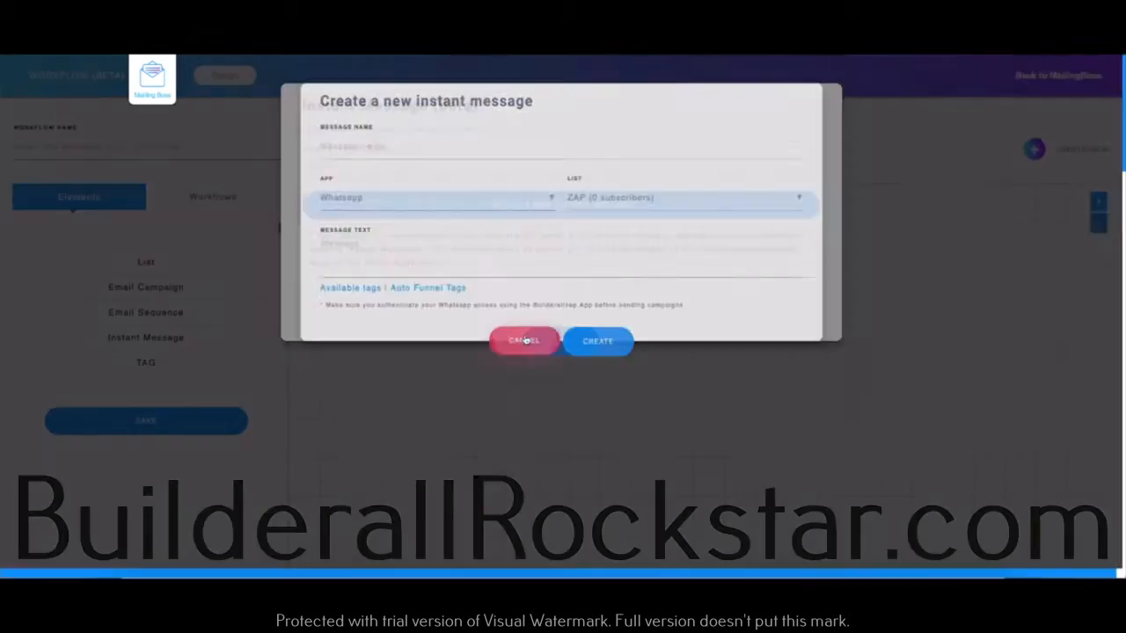
left_click(592, 351)
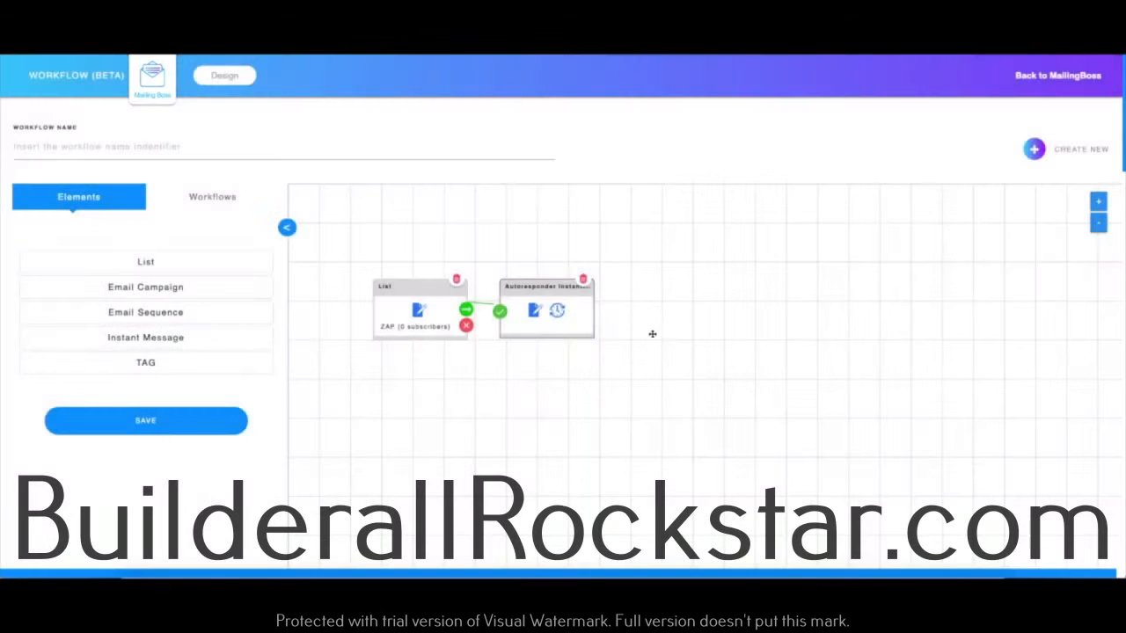
Delete the autoresponder and list elements from the workflow and place an Instant Message element on the canvas.
left_click(585, 282)
left_click(456, 279)
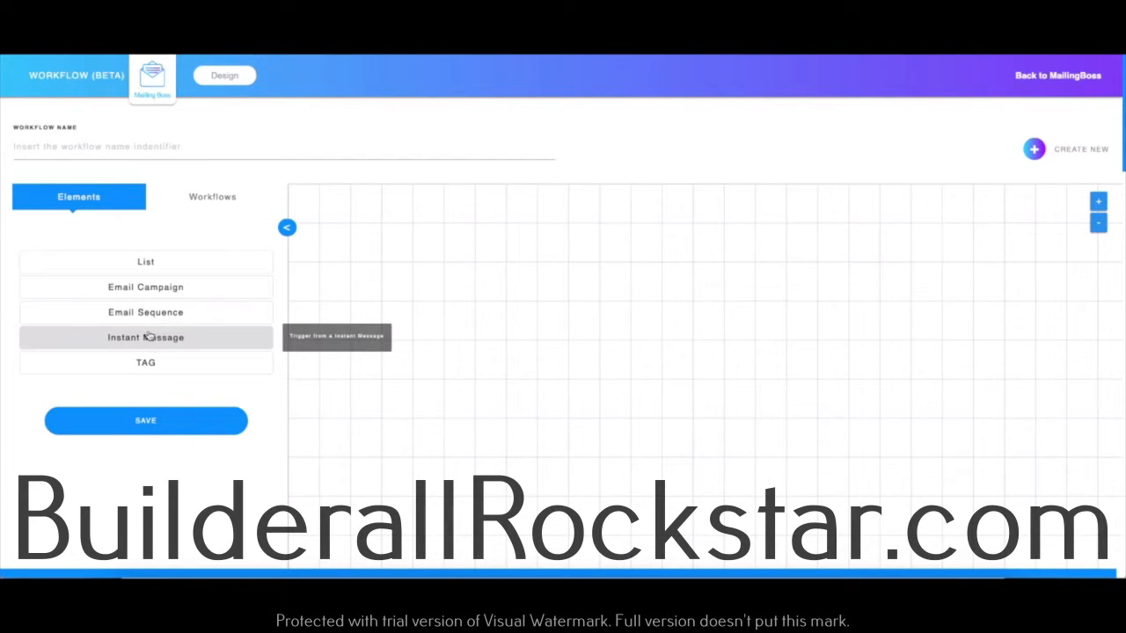
left_click_drag(609, 308, 656, 302)
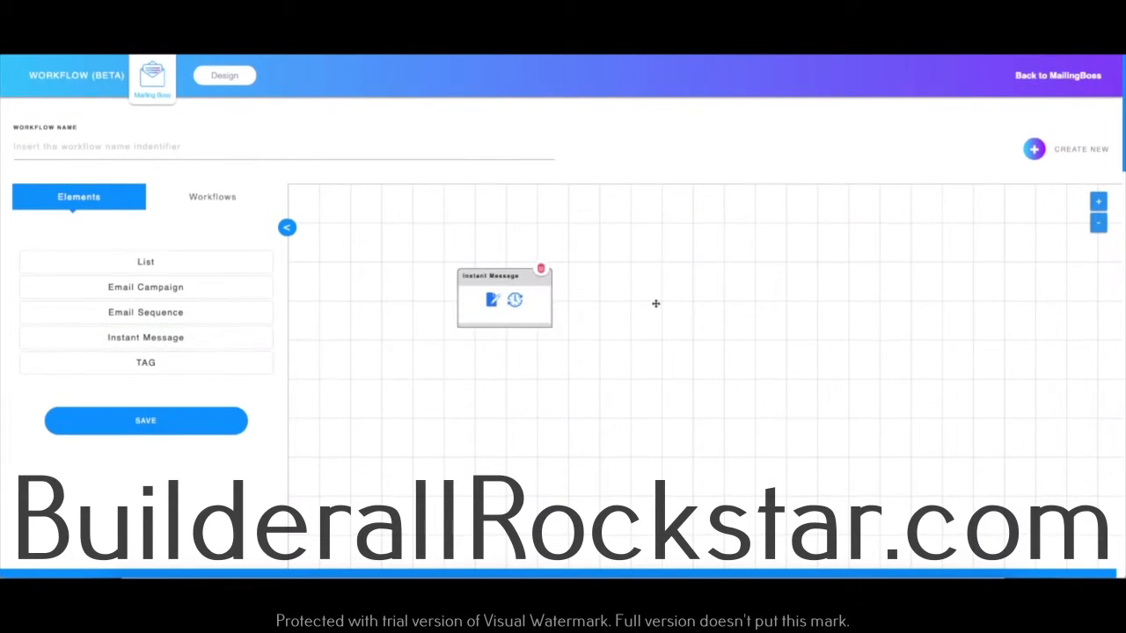
Examine the Instant Message element's available messages and its new-message form, including the list choice, without creating a message.
left_click(493, 302)
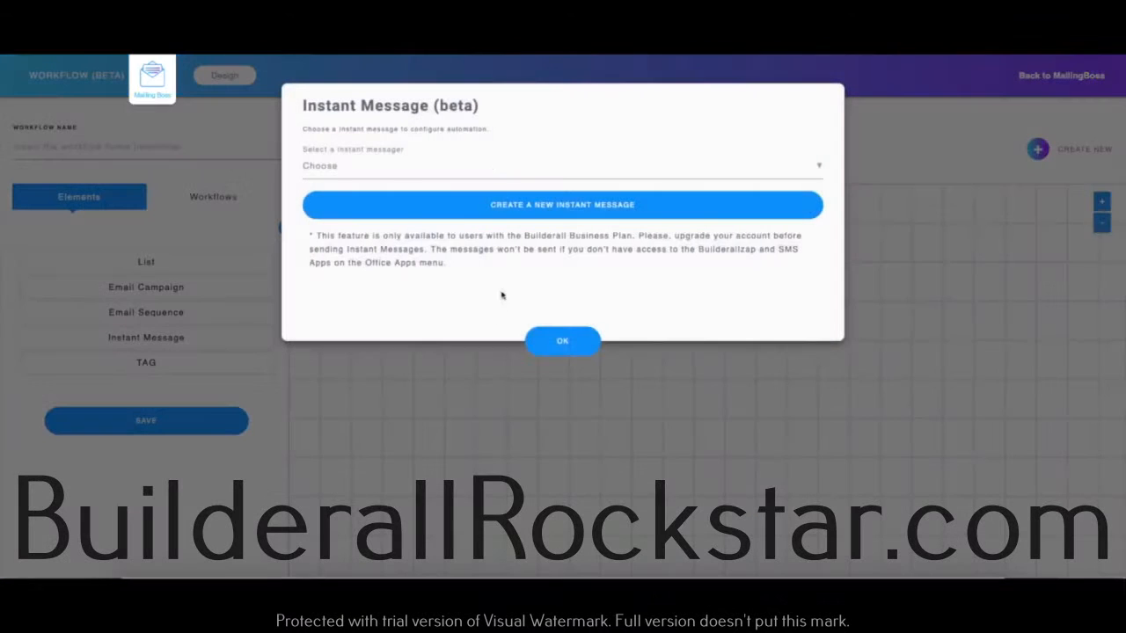
left_click(467, 172)
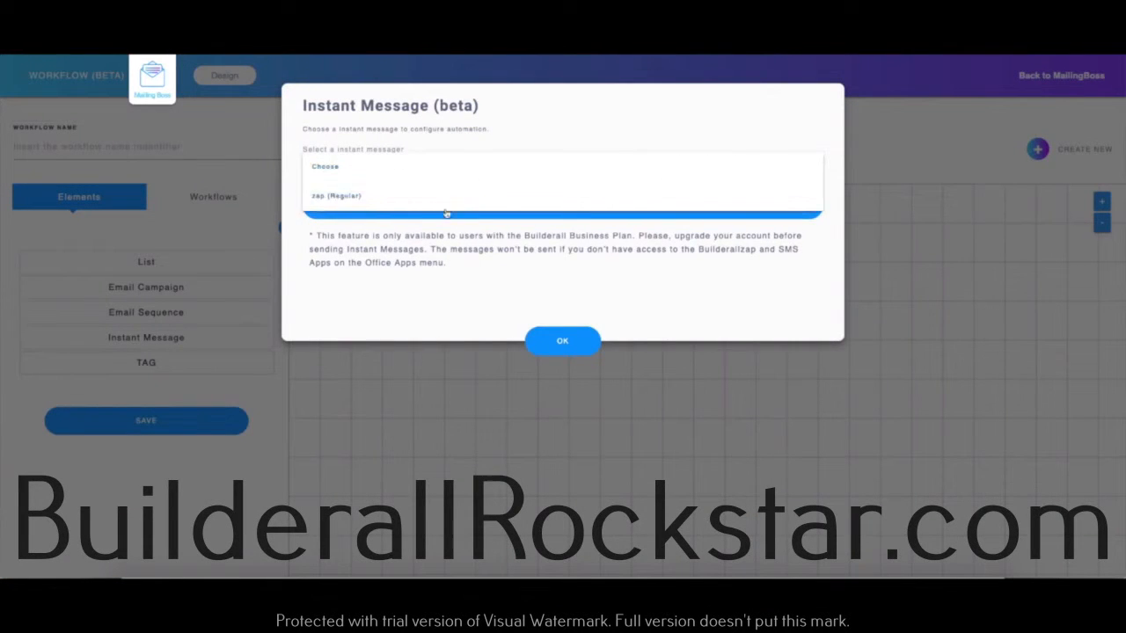
left_click(440, 294)
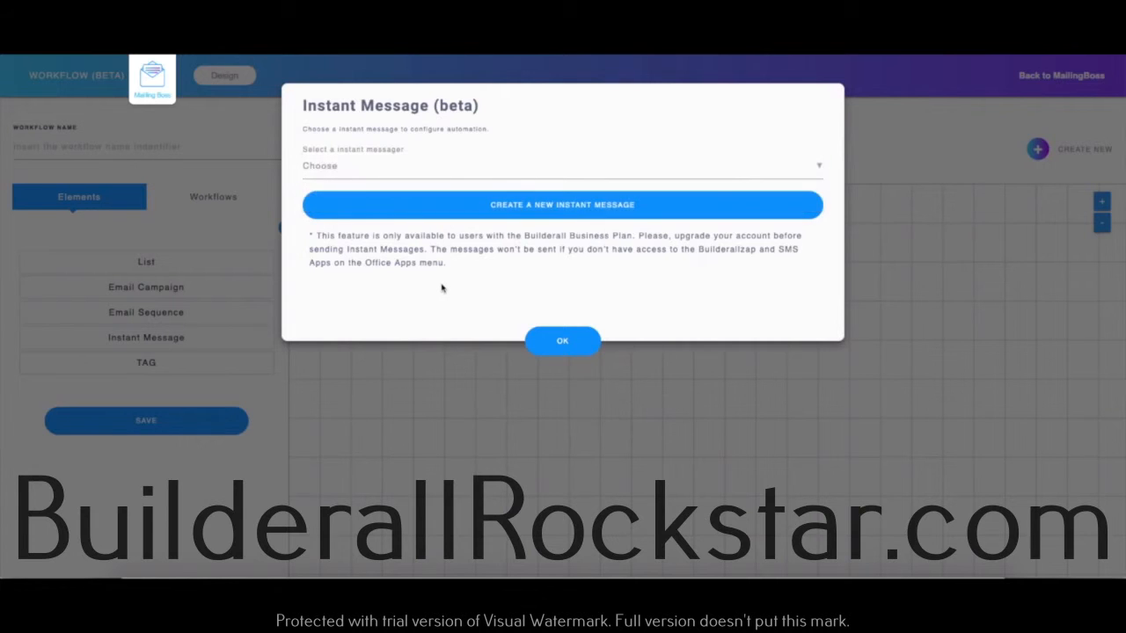
left_click(602, 205)
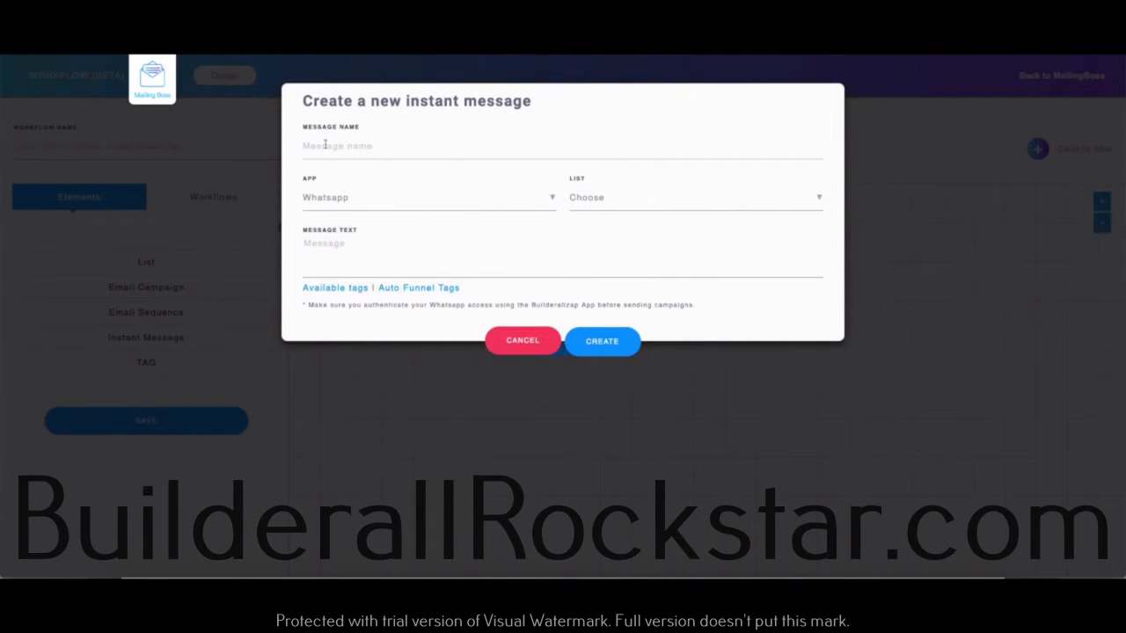
left_click(613, 203)
left_click(513, 339)
left_click(579, 342)
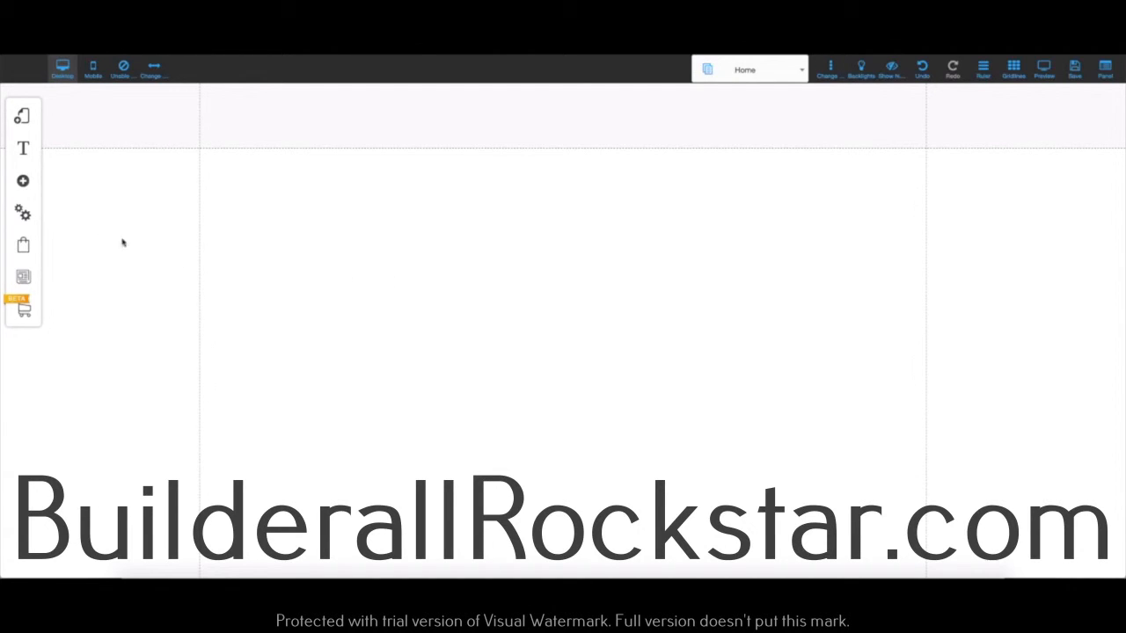
In the Builderall site builder, add the "Get Your Free Stuff Today" email marketing opt-in form to the Home page.
left_click(28, 191)
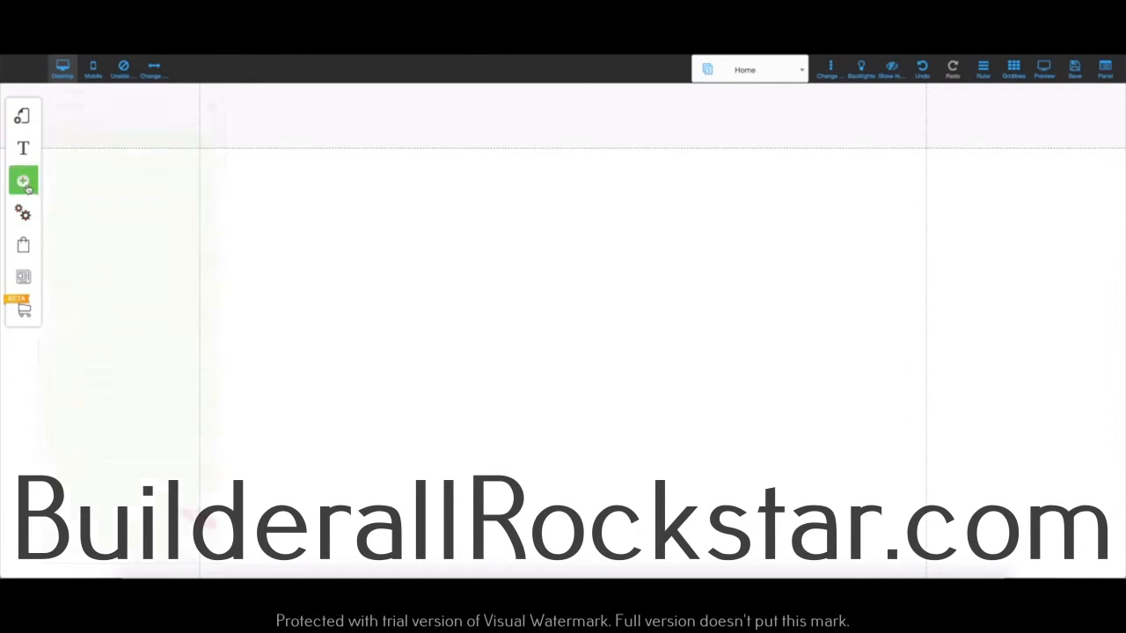
scroll(149, 290, "down", 2)
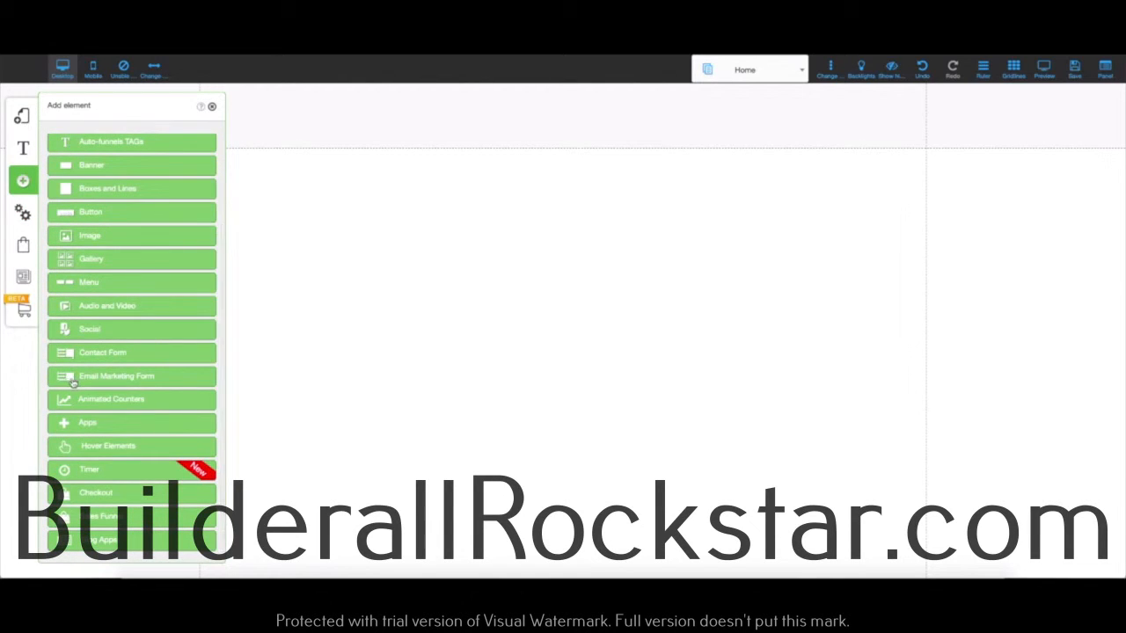
left_click(154, 383)
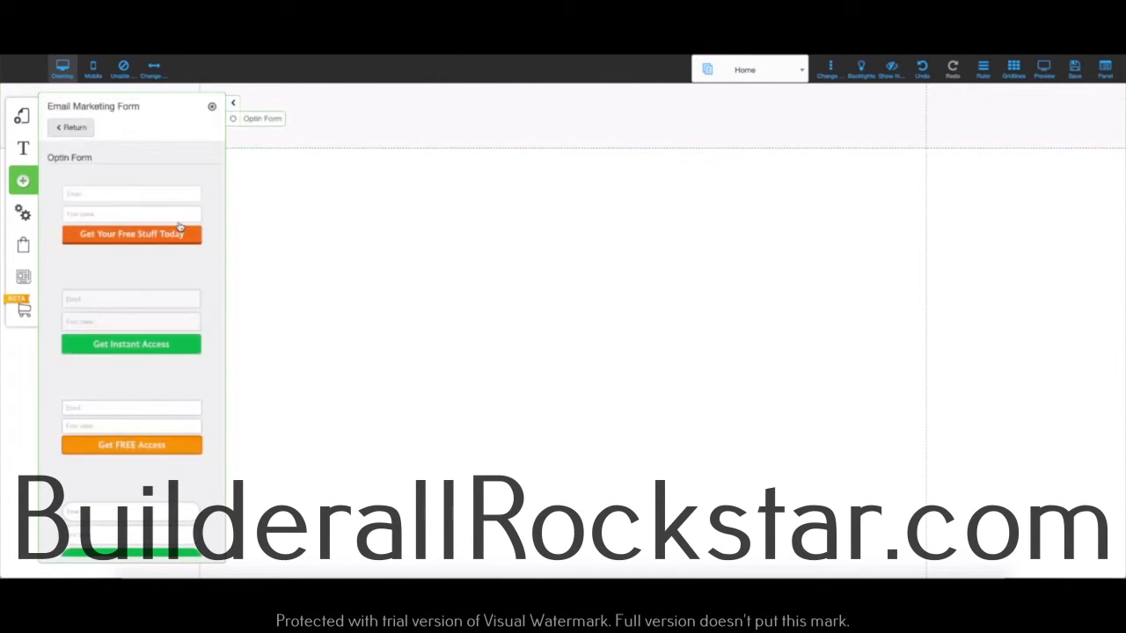
left_click(138, 195)
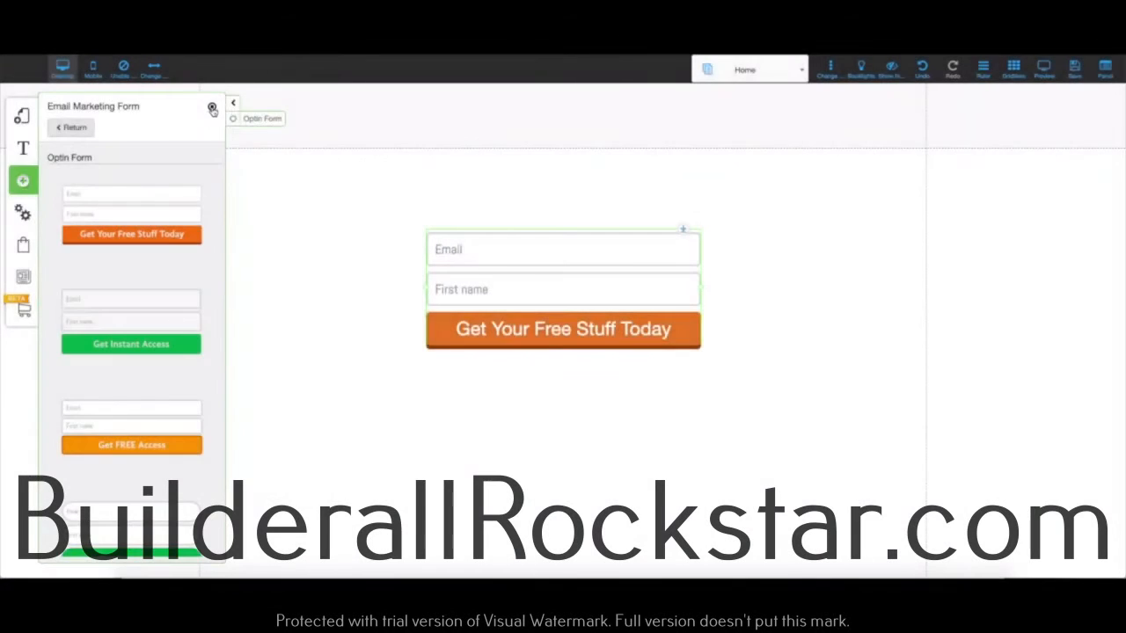
Connect the opt-in form on the Home page to the ZAP email marketing list.
left_click(520, 266)
left_click(520, 200)
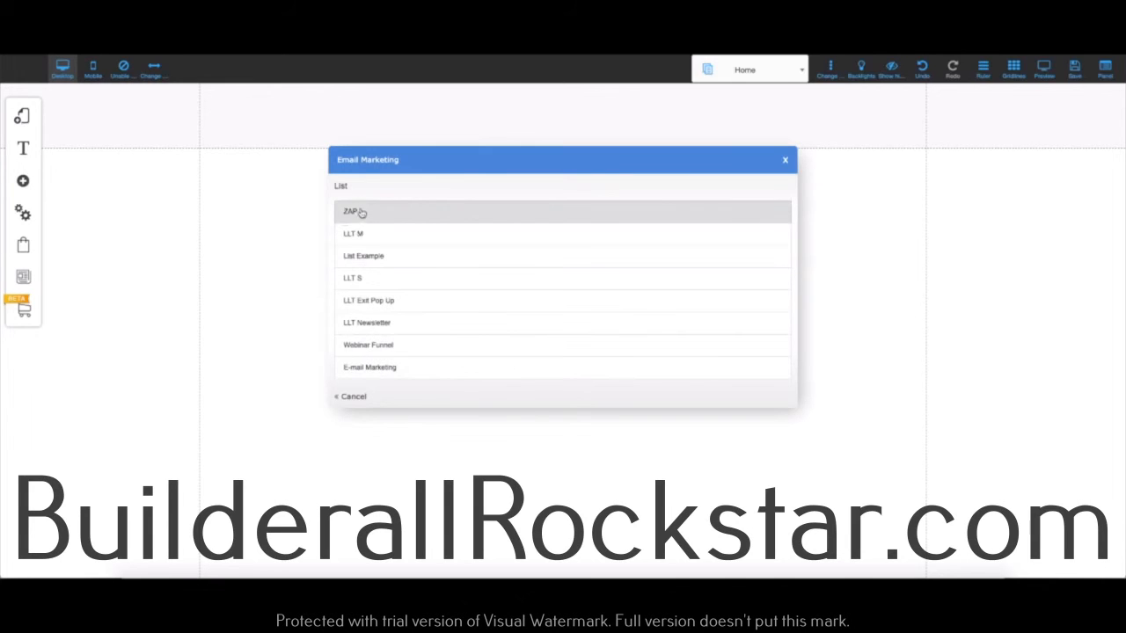
left_click(349, 211)
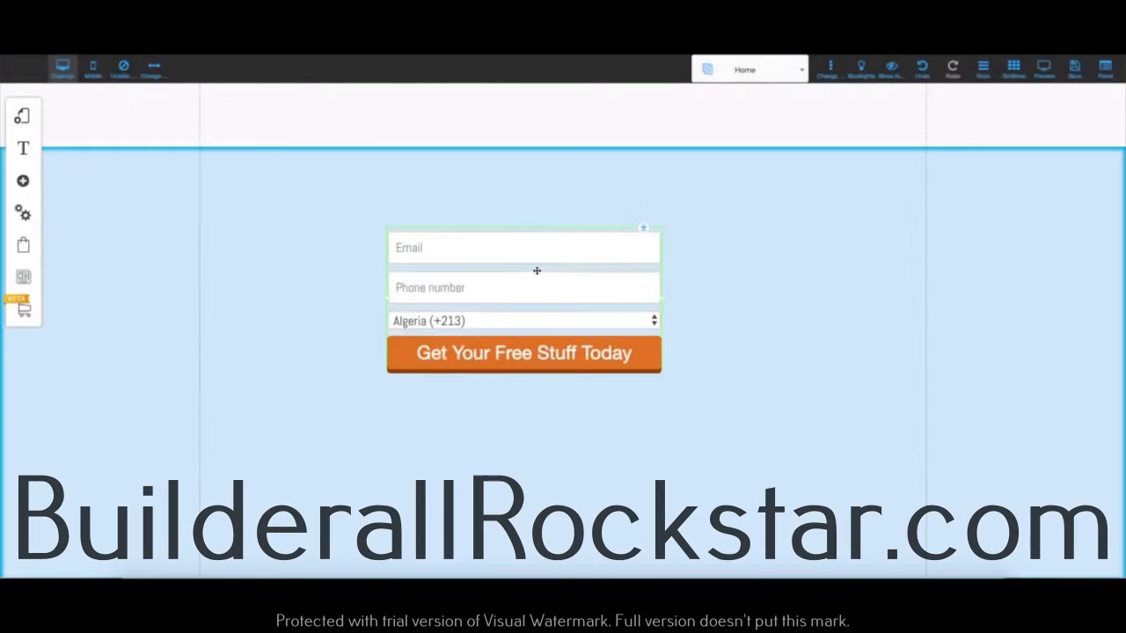